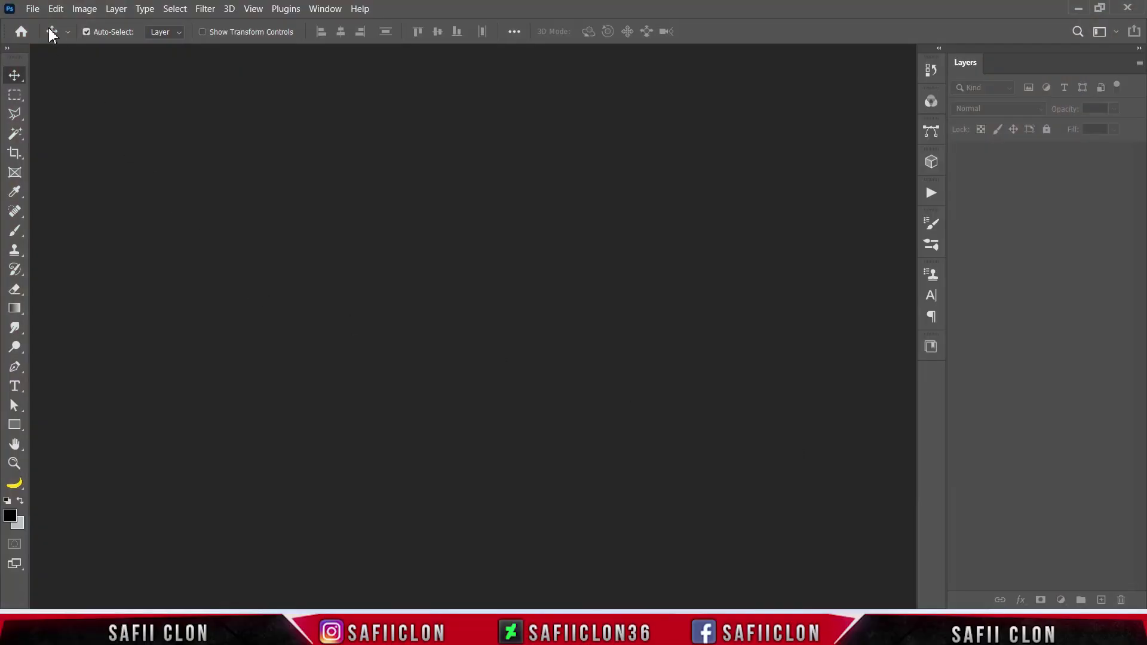
Step: Open Ice.jpg from the ICE folder and view it at 25%, then 50% zoom
{"action": "key", "text": "alt+f"}
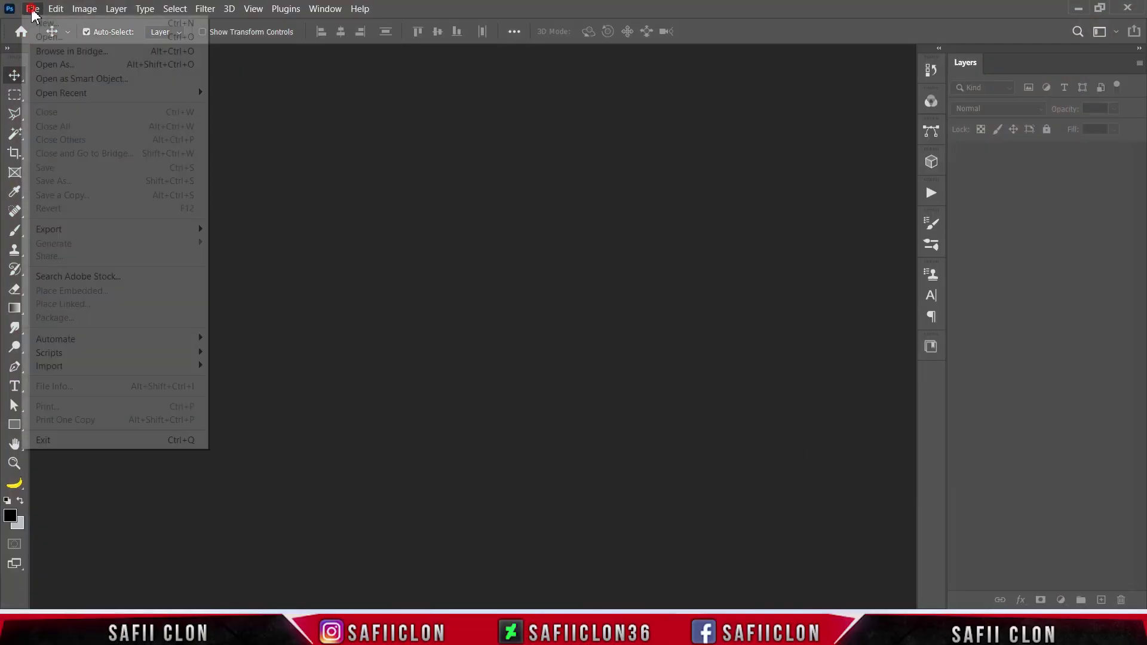
{"action": "key", "text": "Escape"}
{"action": "key", "text": "ctrl+o"}
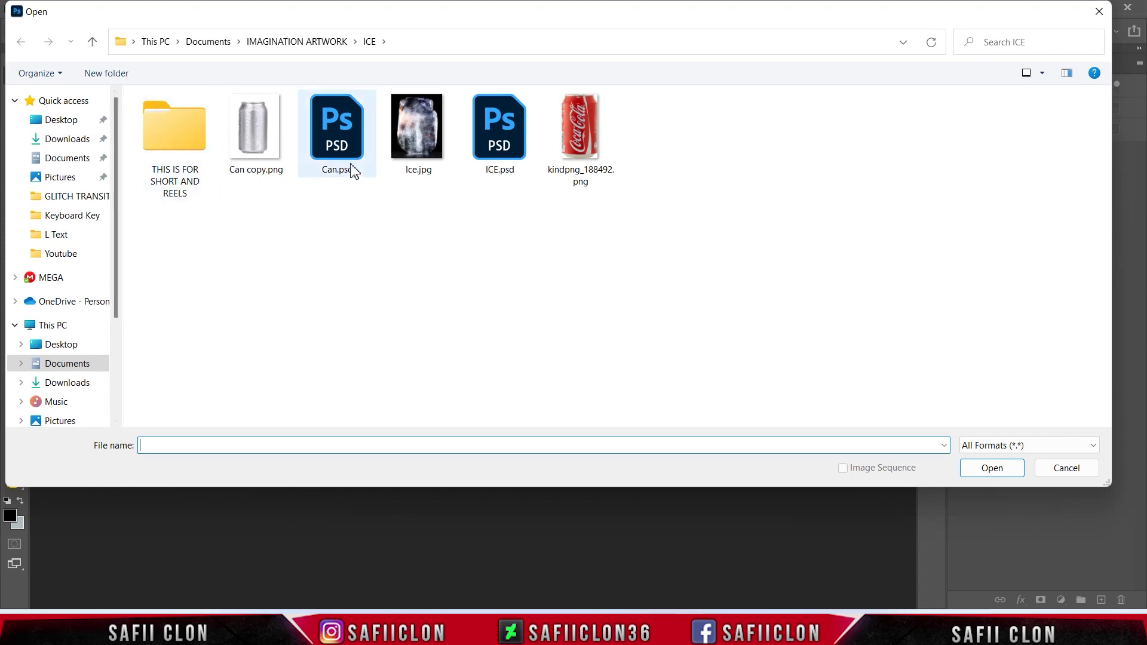
{"action": "left_click", "coordinate": [441, 144]}
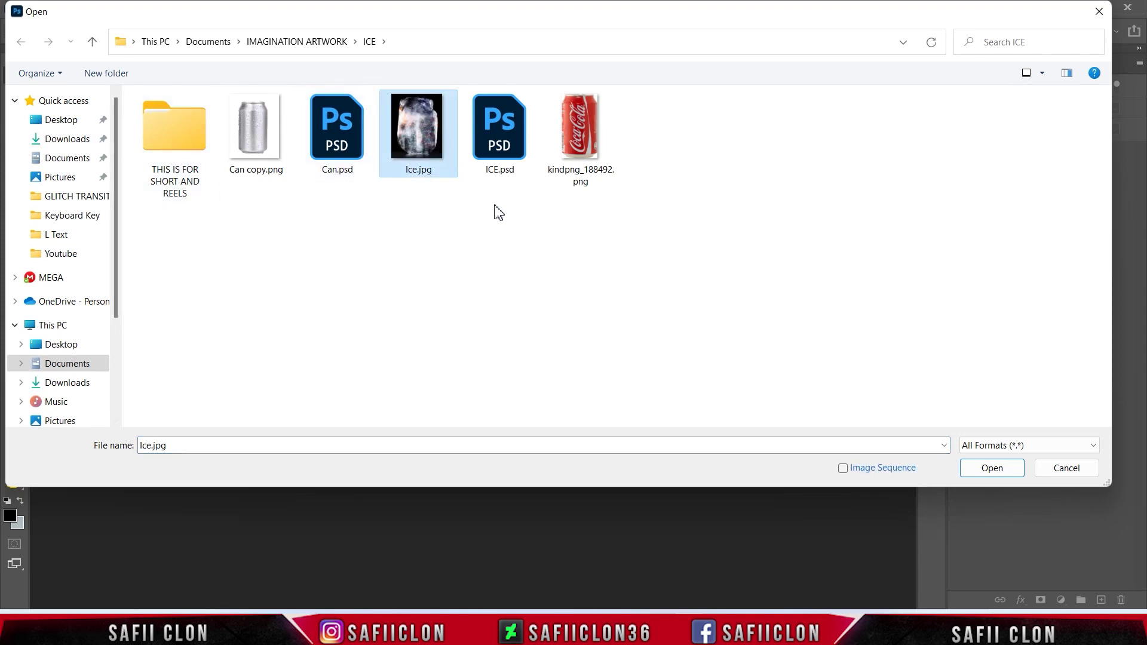
{"action": "left_click", "coordinate": [1003, 468]}
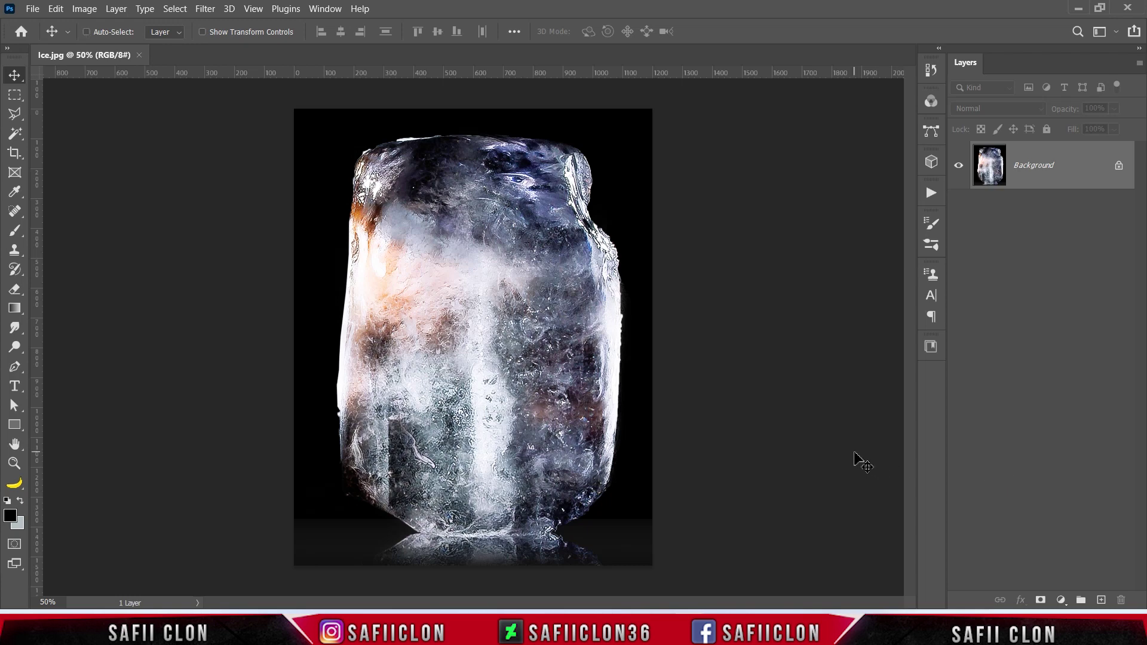
{"action": "key", "text": "ctrl+minus"}
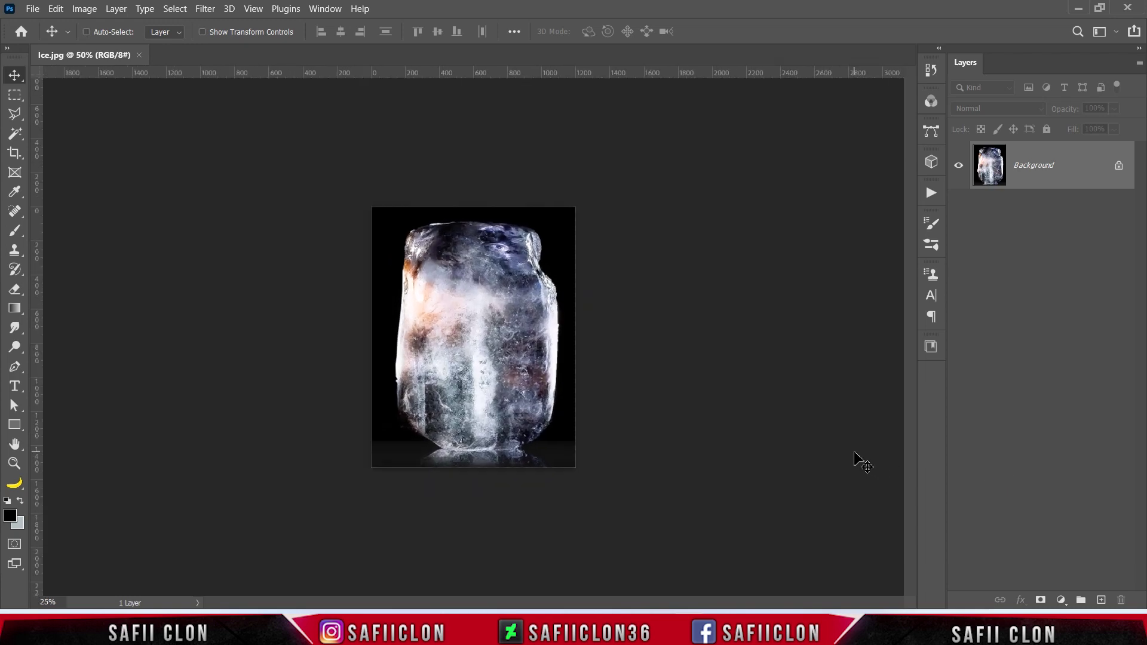
{"action": "key", "text": "ctrl+plus"}
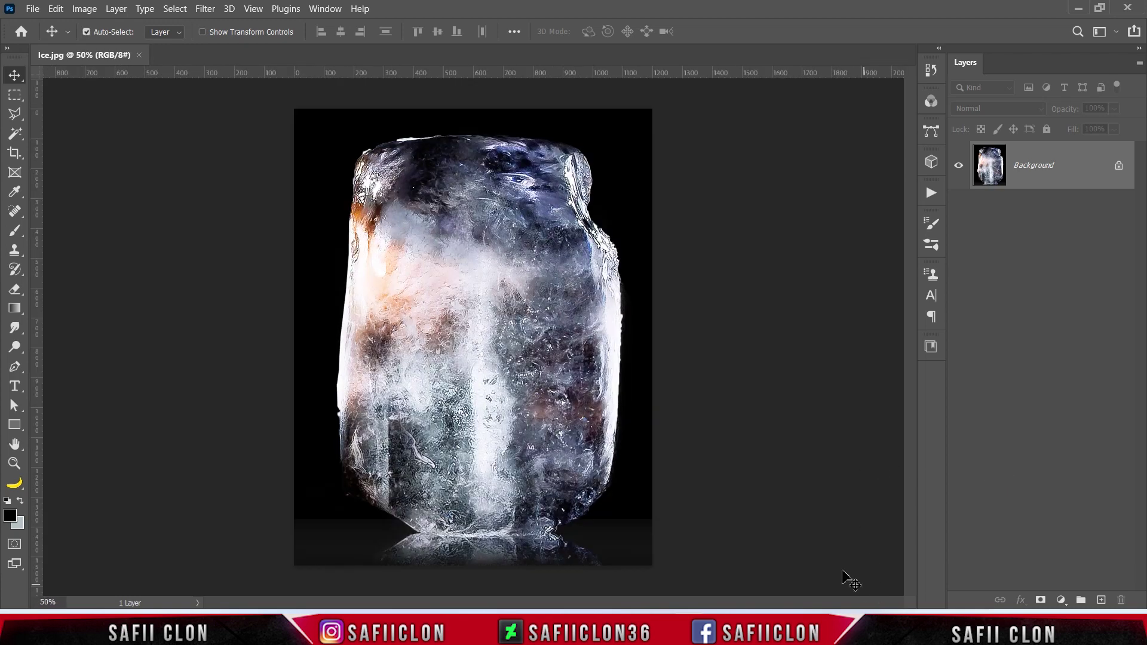
{"action": "left_click", "coordinate": [32, 9]}
{"action": "key", "text": "Escape"}
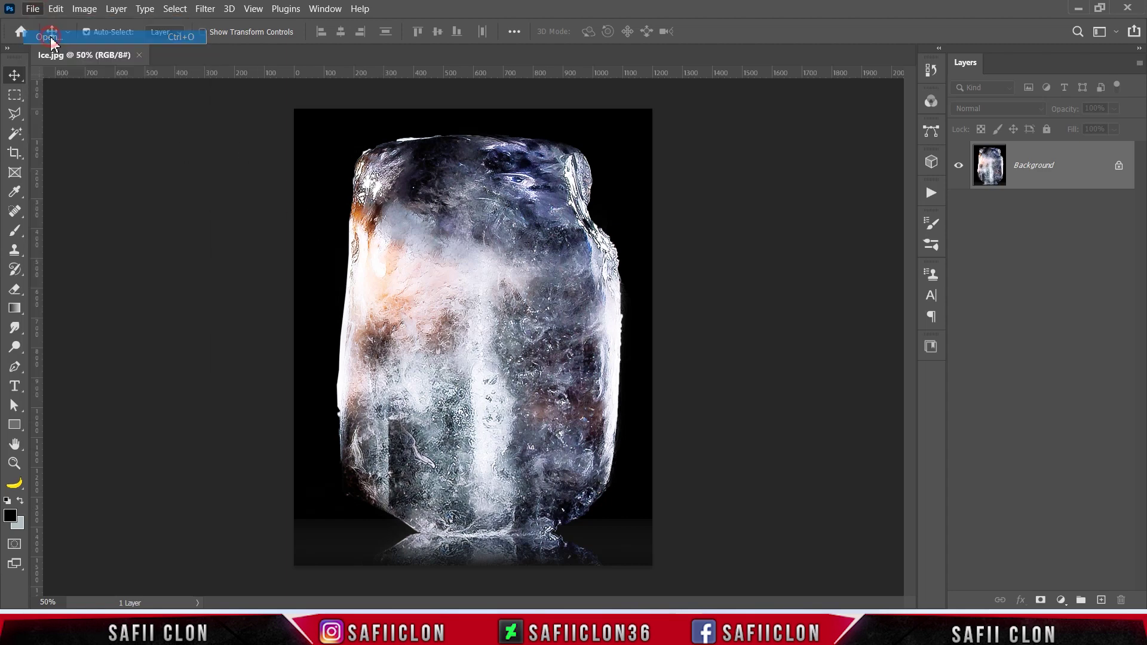
Step: Open kindpng_188492.png and drag its Coca-Cola can layer into Ice.jpg
{"action": "key", "text": "ctrl+o"}
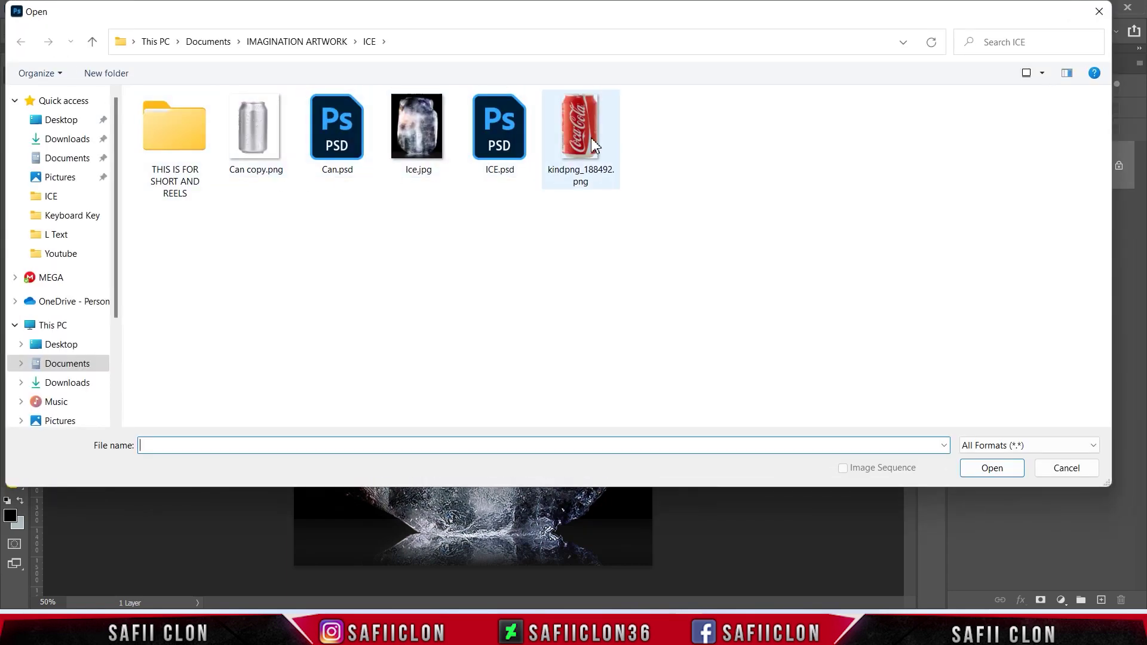
{"action": "left_click", "coordinate": [609, 177]}
{"action": "left_click", "coordinate": [984, 469]}
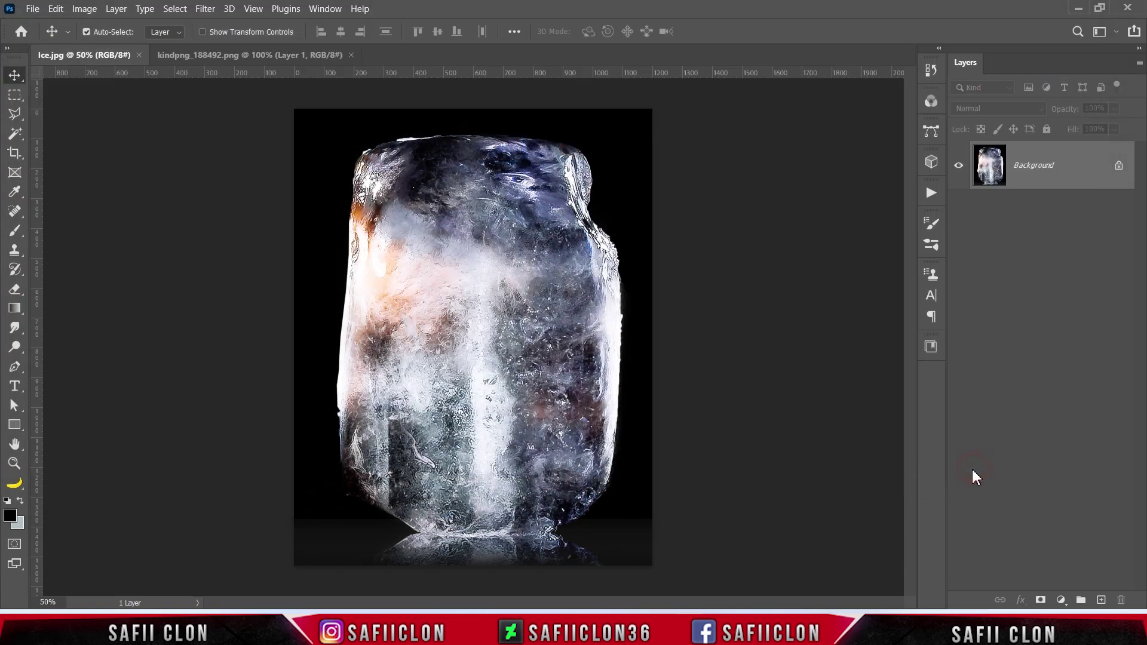
{"action": "mouse_move", "coordinate": [1043, 164]}
{"action": "left_mouse_down"}
{"action": "mouse_move", "coordinate": [346, 164]}
{"action": "mouse_move", "coordinate": [480, 291]}
{"action": "left_mouse_up"}
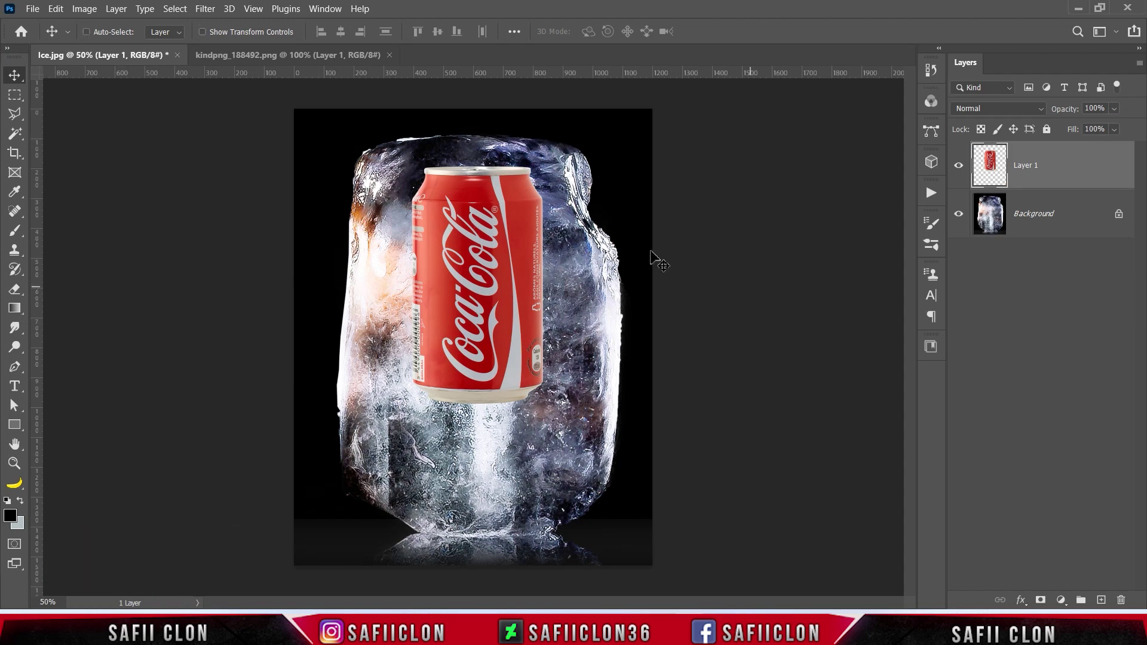
Step: Enlarge the can and position it in the lower middle of the ice block
{"action": "key", "text": "ctrl+t"}
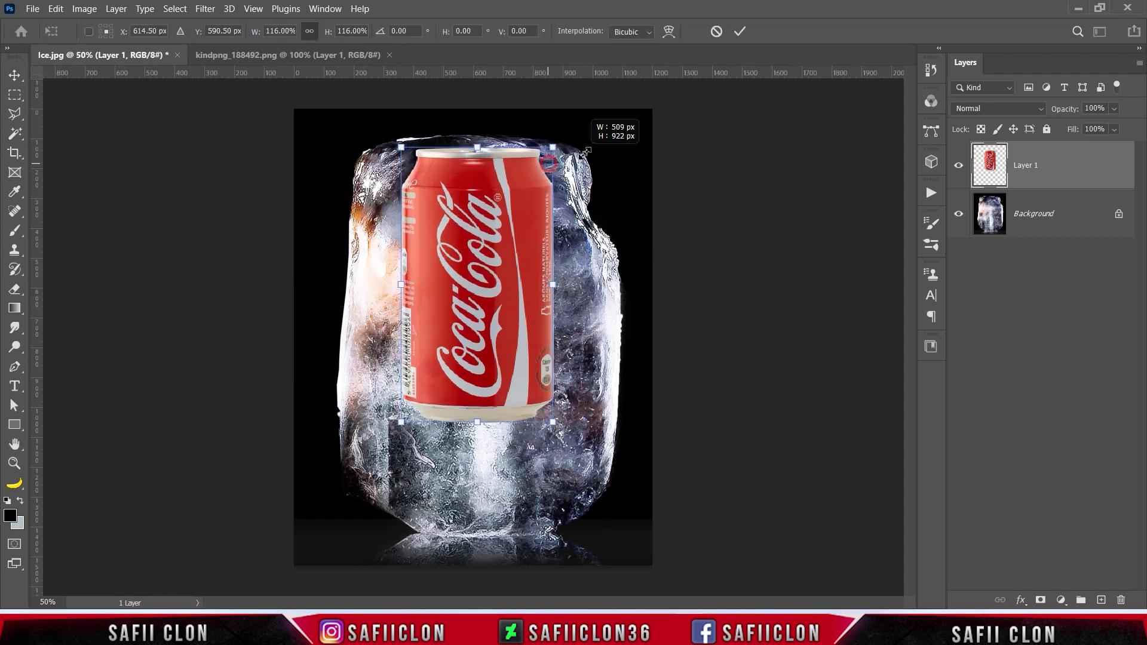
{"action": "left_click_drag", "start_coordinate": [552, 166], "coordinate": [576, 122]}
{"action": "left_click_drag", "start_coordinate": [515, 257], "coordinate": [517, 345]}
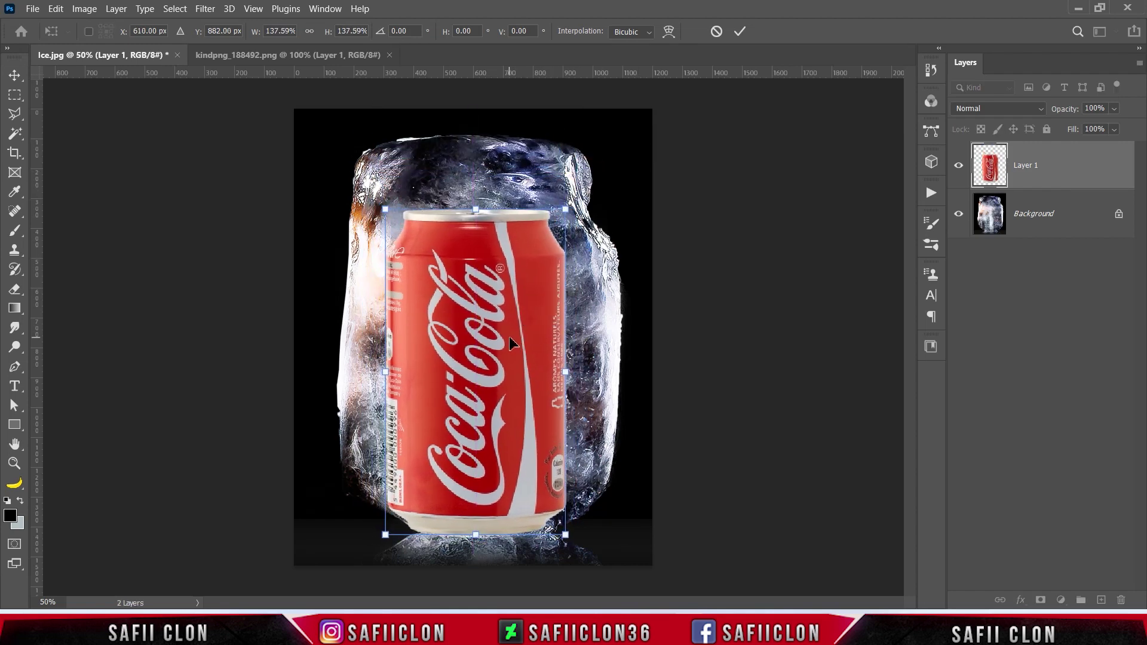
{"action": "left_click_drag", "start_coordinate": [569, 209], "coordinate": [589, 213]}
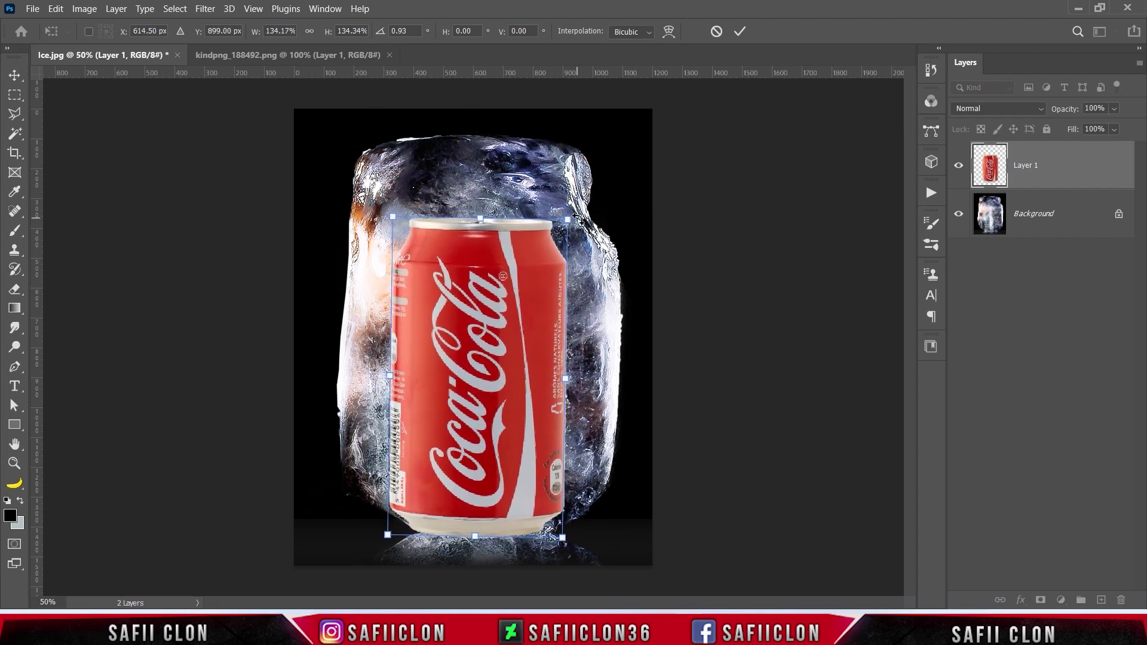
{"action": "key", "text": "Right"}
{"action": "key", "text": "Right"}
{"action": "key", "text": "Down"}
{"action": "key", "text": "Down"}
{"action": "key", "text": "Down"}
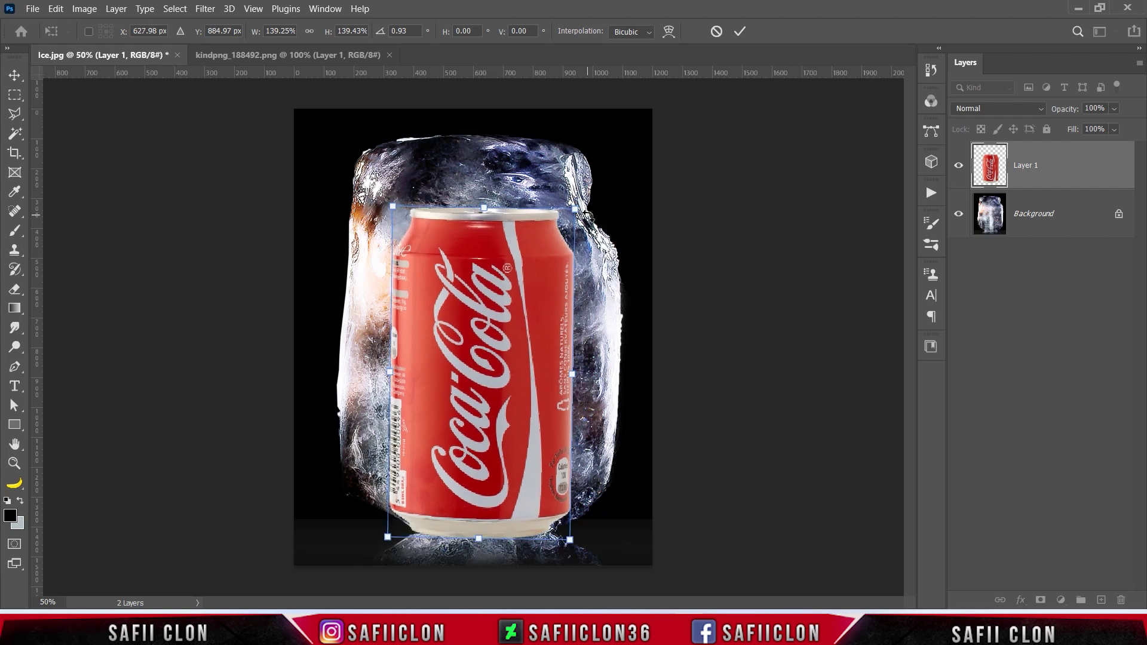
{"action": "key", "text": "ctrl+z"}
{"action": "key", "text": "ctrl+z"}
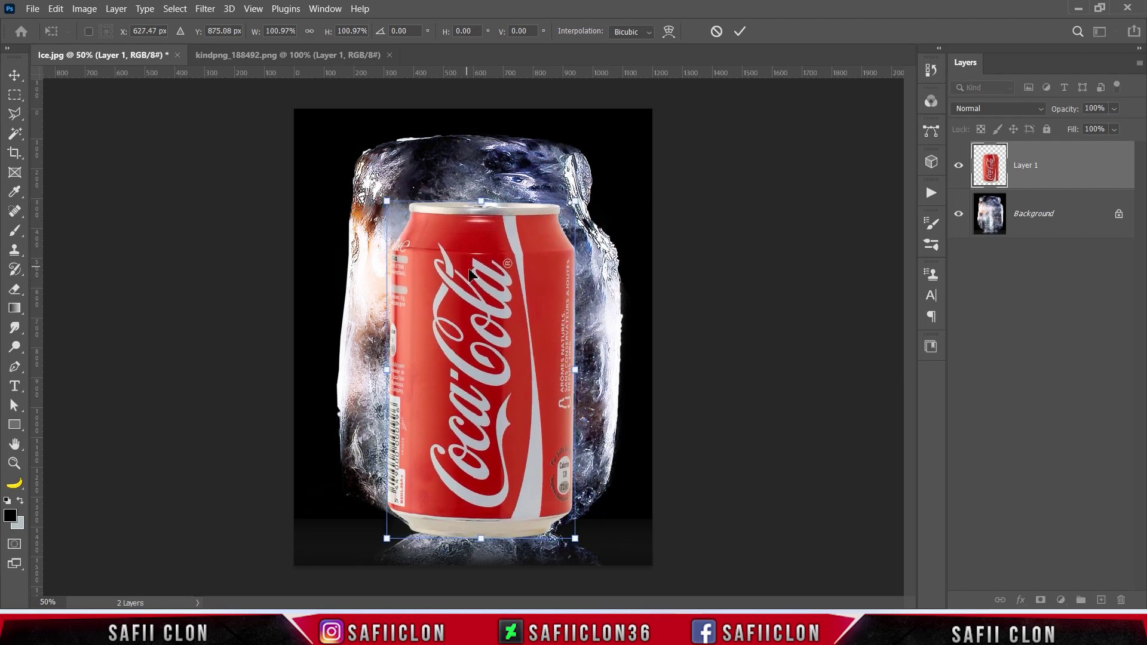
{"action": "left_click", "coordinate": [739, 31]}
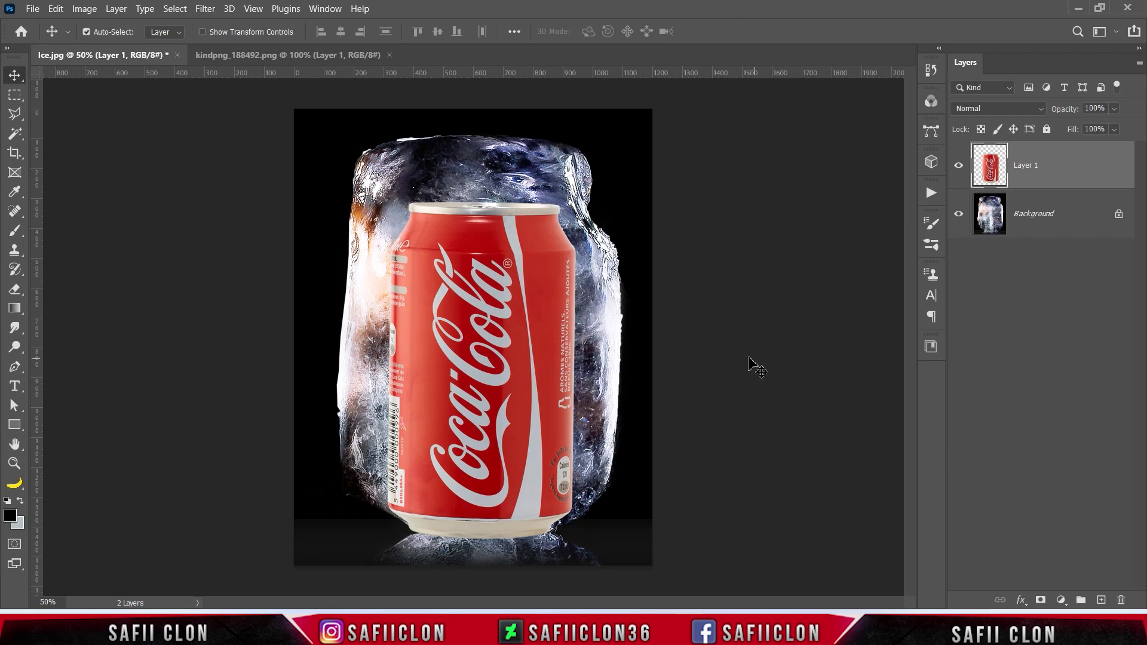
Step: Unlock the ice Background layer and duplicate it
{"action": "left_click", "coordinate": [1119, 215]}
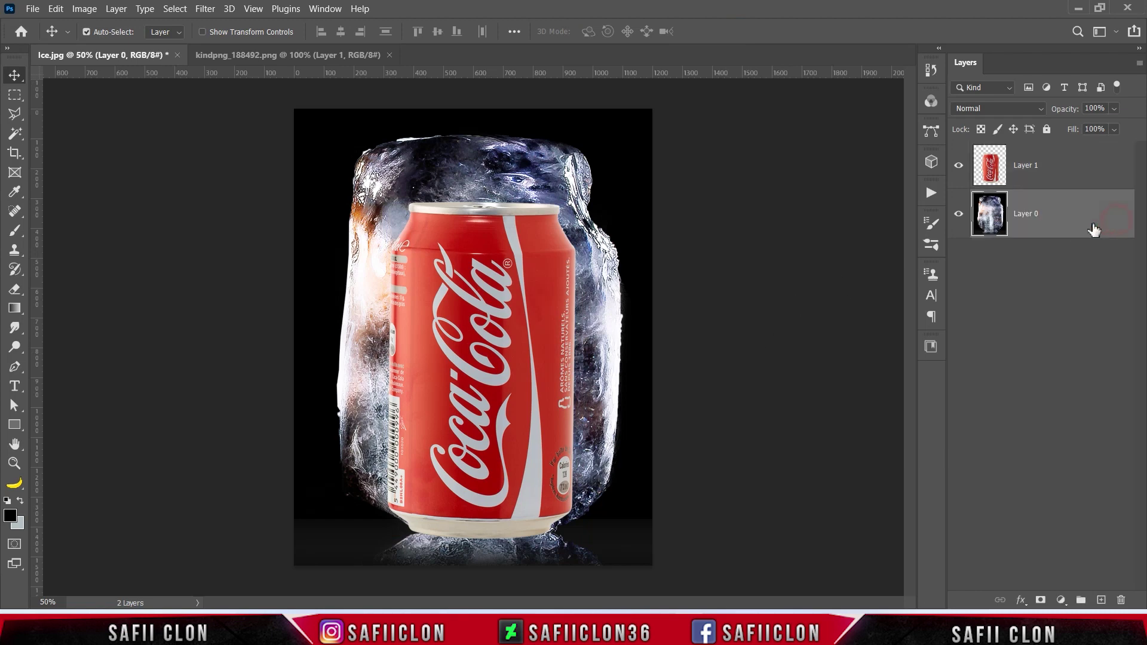
{"action": "right_click", "coordinate": [1064, 216]}
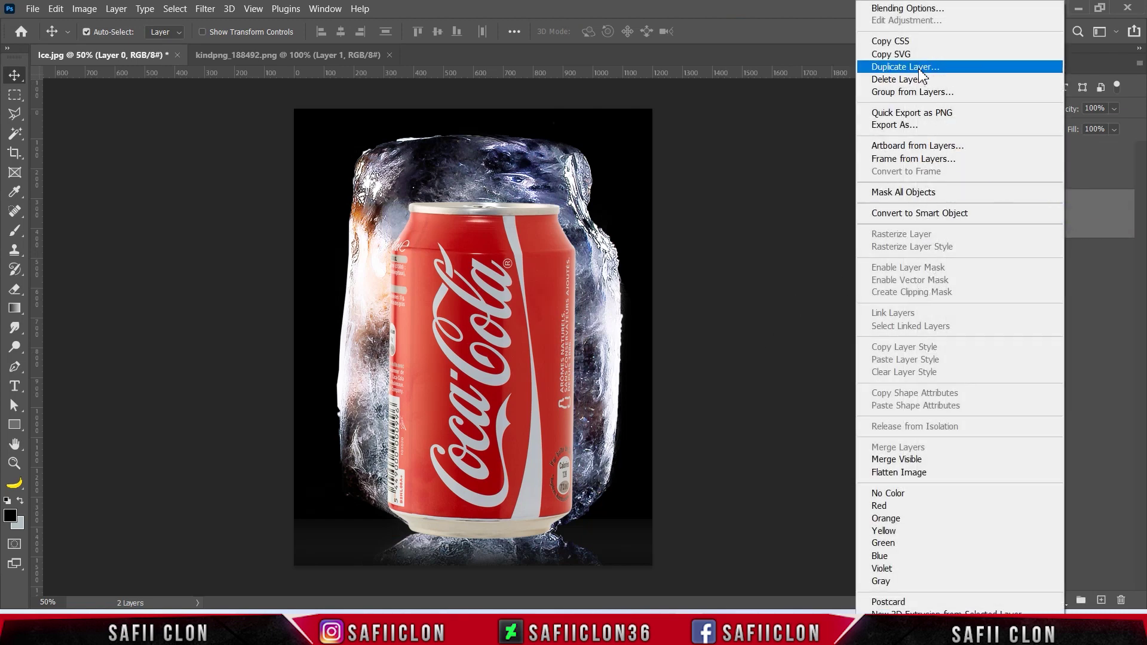
{"action": "left_click", "coordinate": [920, 69]}
{"action": "left_click", "coordinate": [823, 159]}
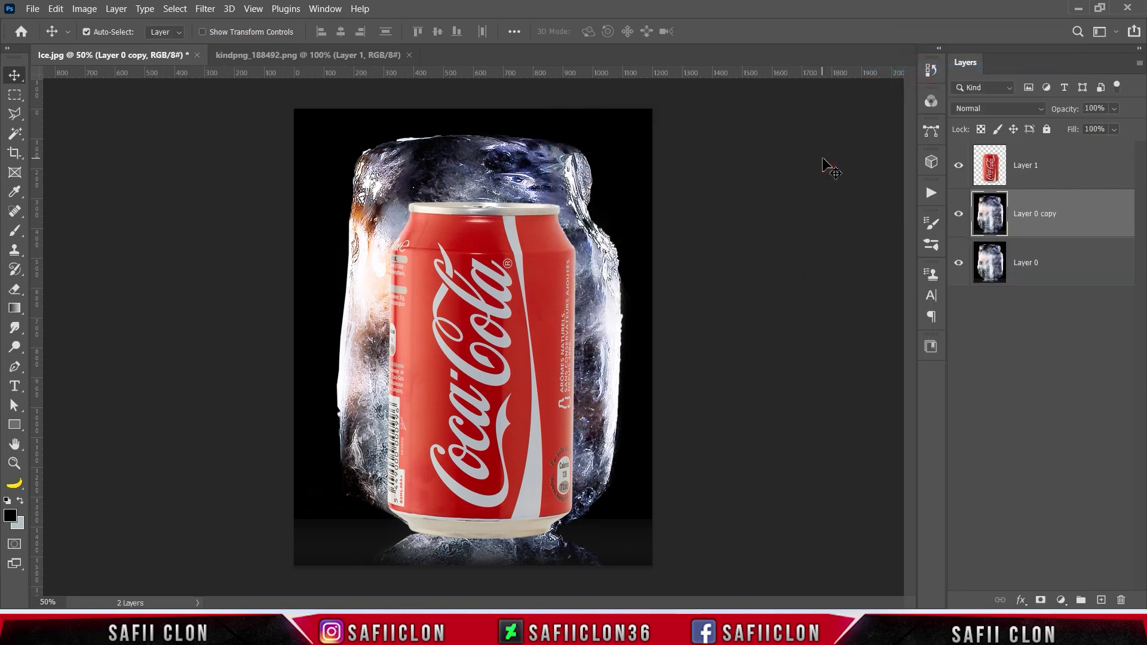
Step: Move the ice copy above the can layer and clip it to the can
{"action": "left_click_drag", "start_coordinate": [1043, 213], "coordinate": [1043, 157]}
{"action": "left_click", "coordinate": [960, 167]}
{"action": "left_click", "coordinate": [959, 167]}
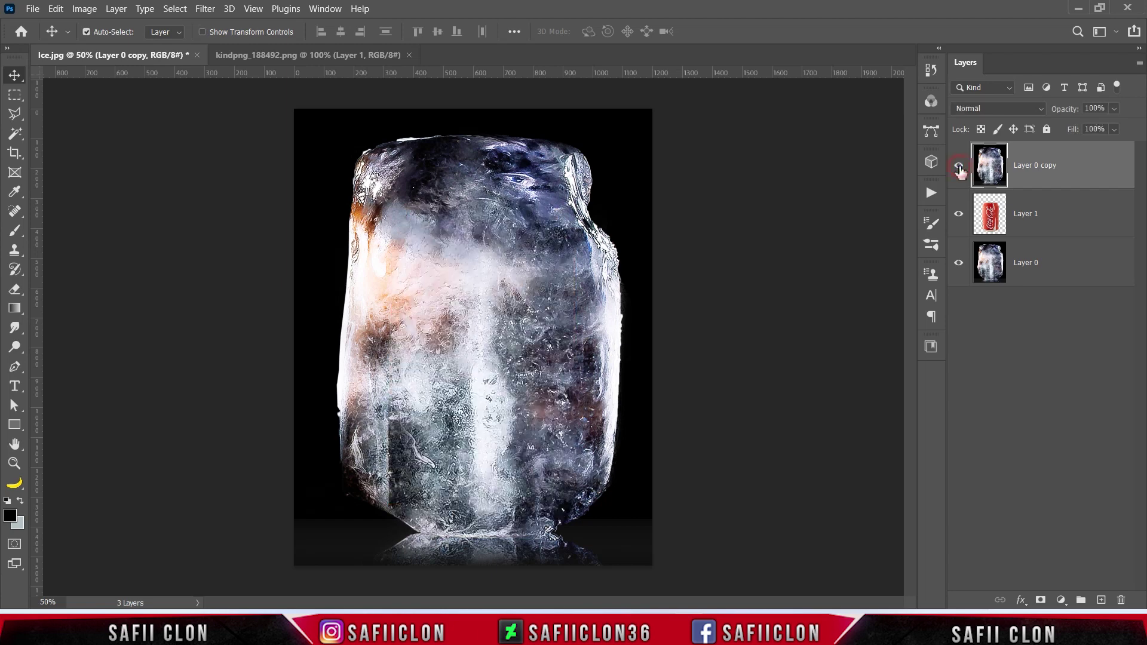
{"action": "right_click", "coordinate": [1036, 183]}
{"action": "left_click", "coordinate": [889, 291]}
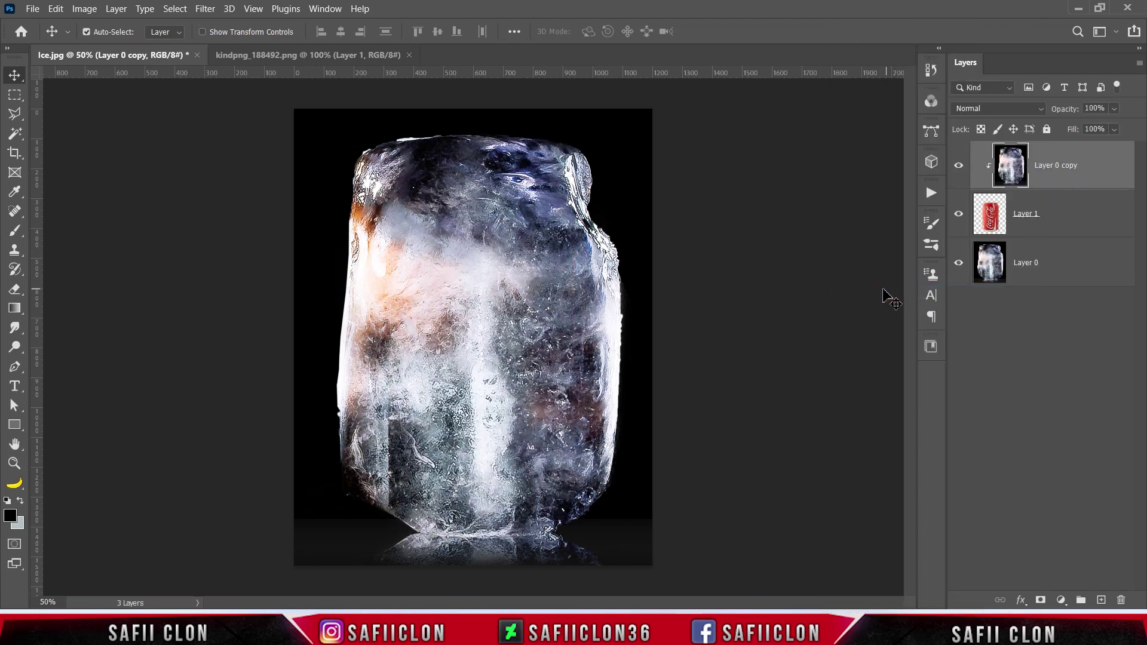
Step: Blend the ice copy as Linear Light at 73% fill
{"action": "left_click", "coordinate": [982, 109]}
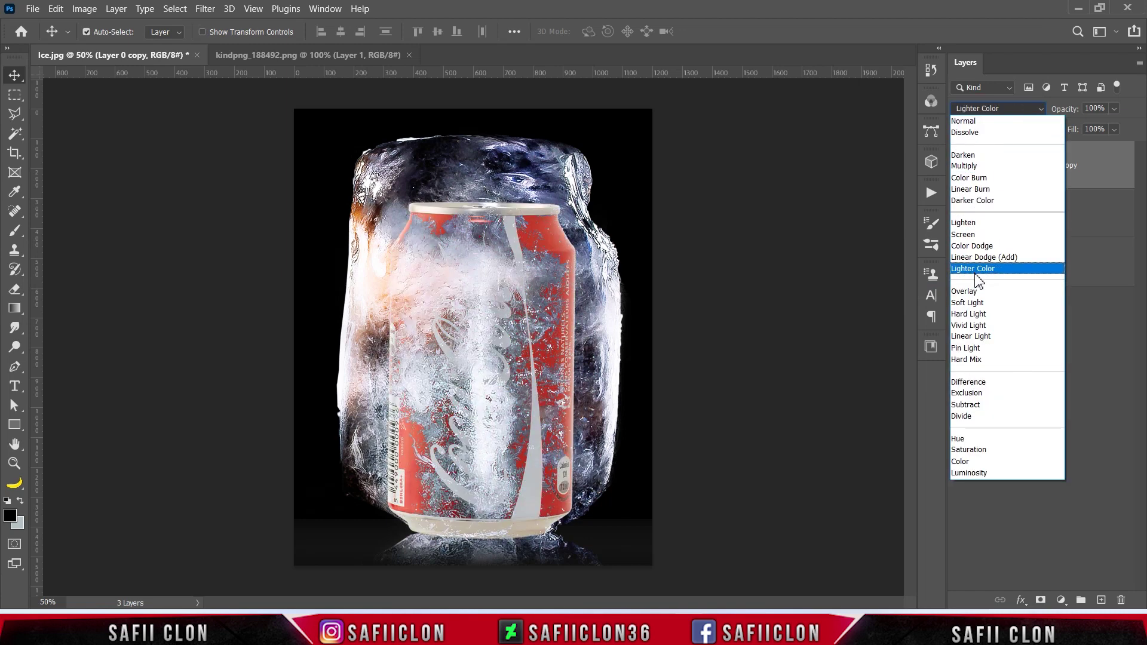
{"action": "left_click", "coordinate": [972, 337]}
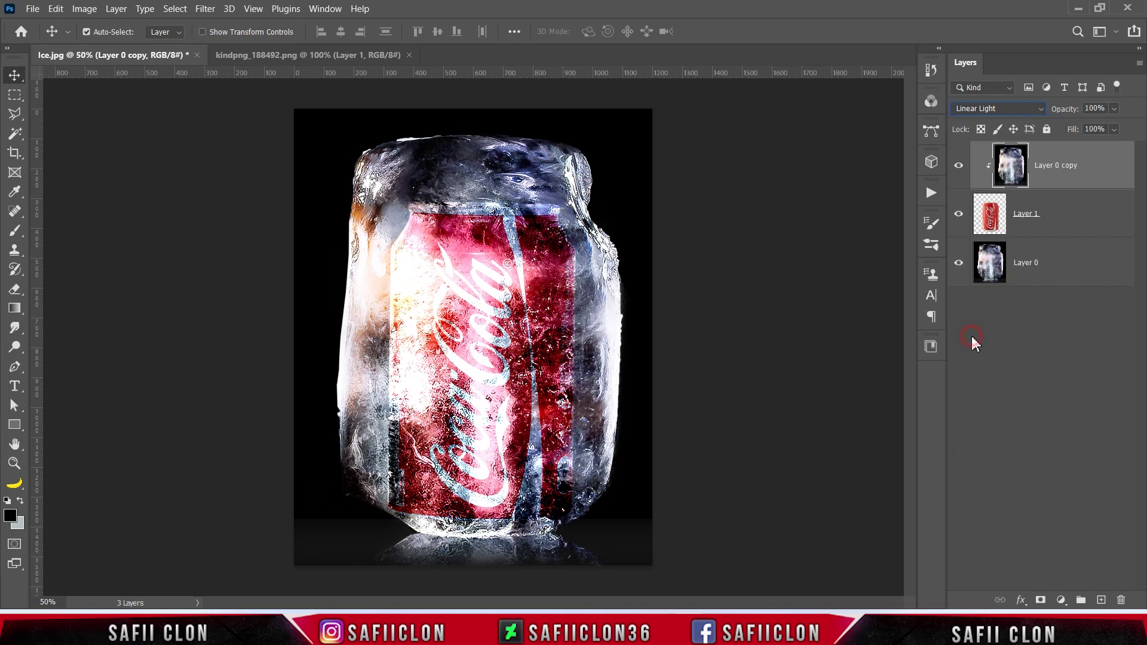
{"action": "left_click", "coordinate": [1115, 129]}
{"action": "left_click_drag", "start_coordinate": [1129, 147], "coordinate": [1110, 145]}
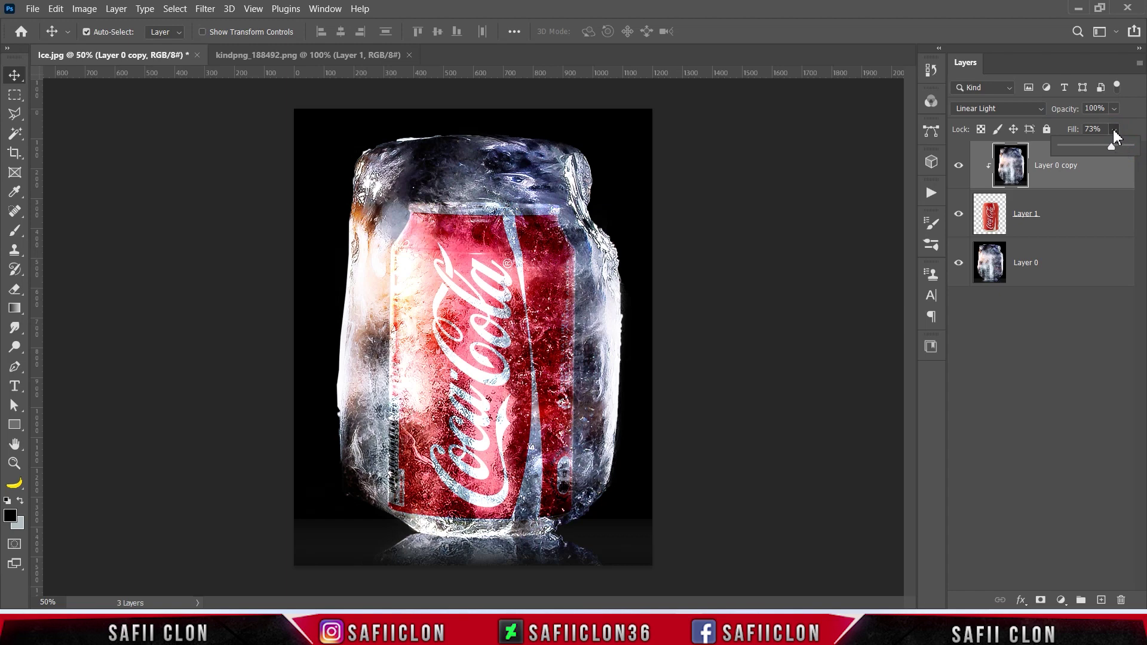
{"action": "left_click", "coordinate": [959, 166]}
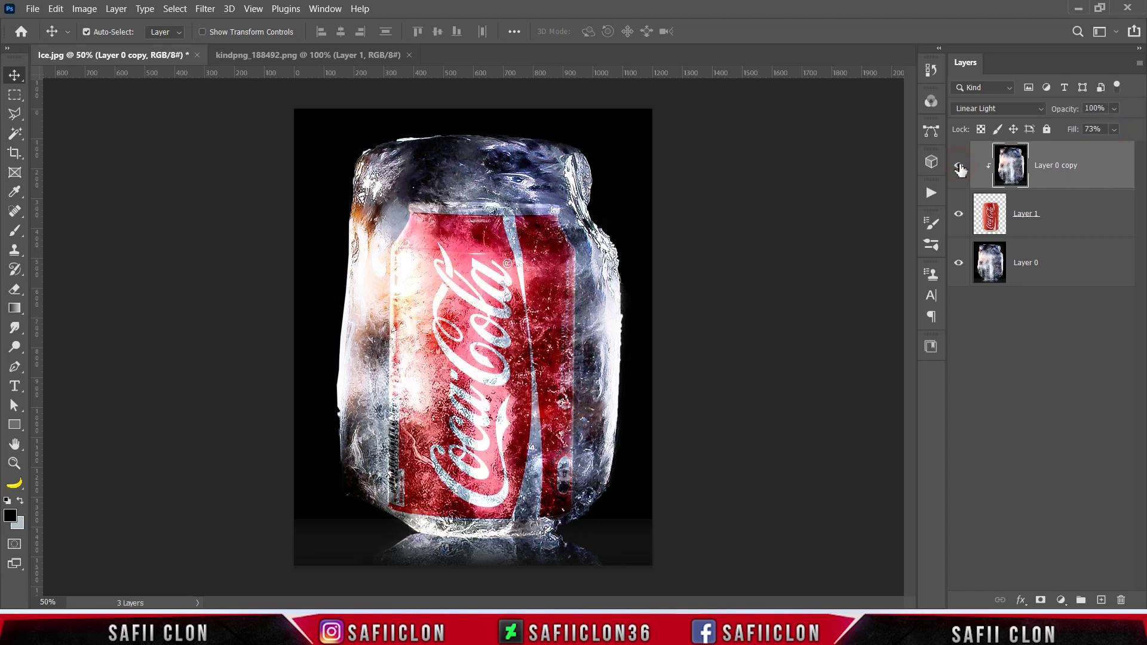
{"action": "left_click", "coordinate": [959, 168]}
Step: Open the silver Can copy.png image
{"action": "left_click", "coordinate": [32, 8]}
{"action": "left_click", "coordinate": [49, 37]}
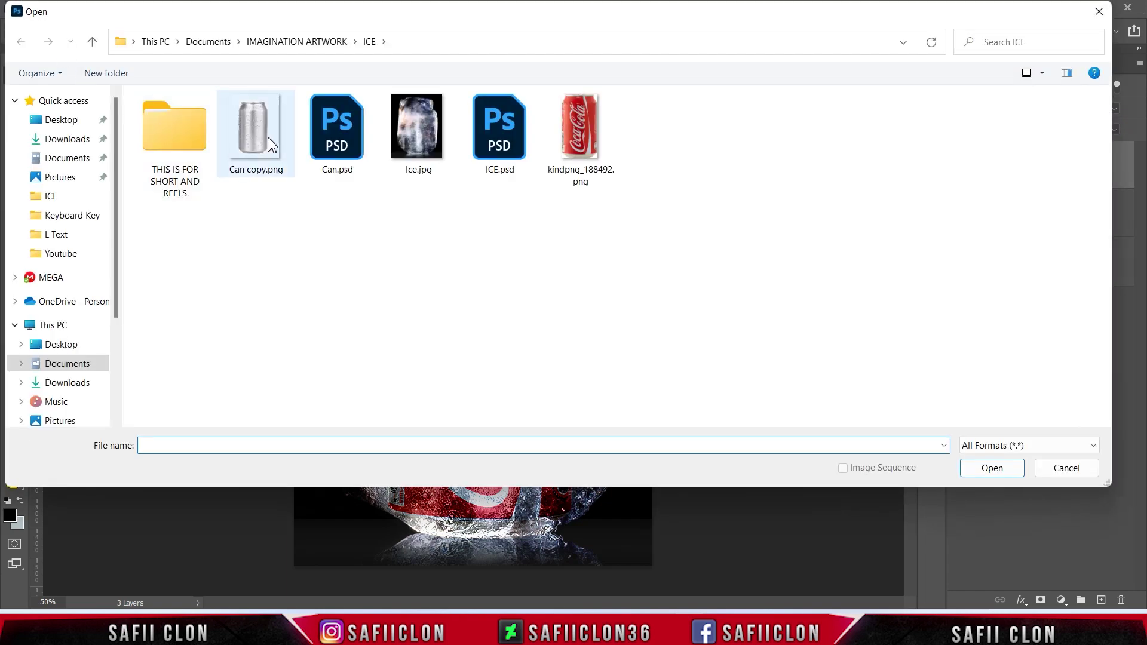
{"action": "left_click", "coordinate": [255, 129]}
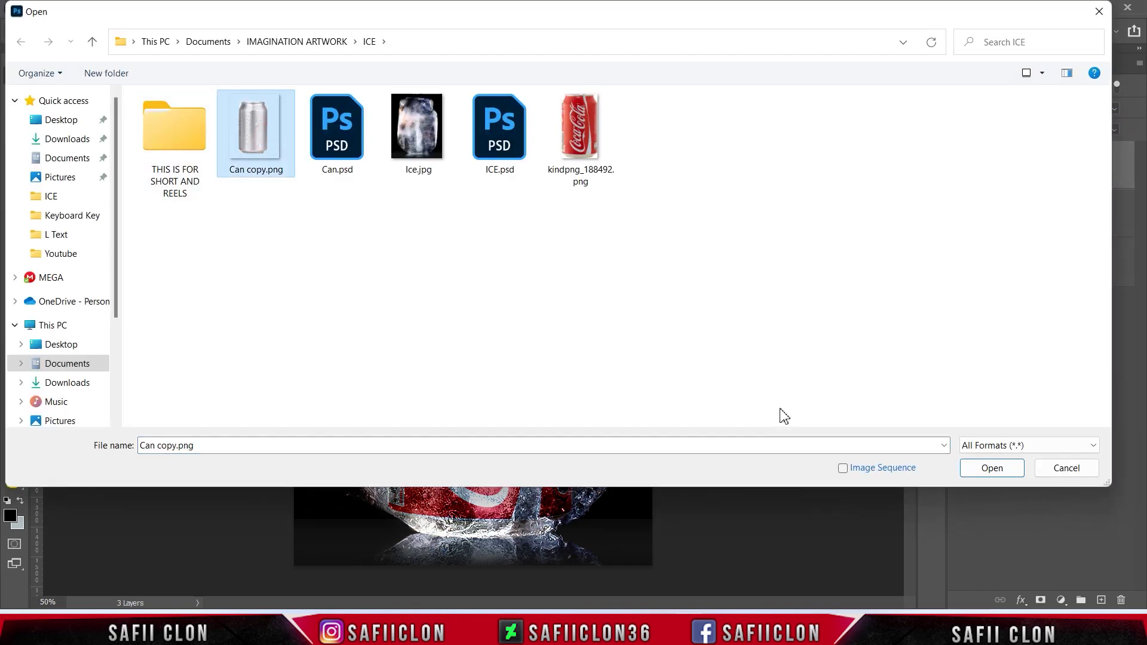
{"action": "left_click", "coordinate": [992, 469]}
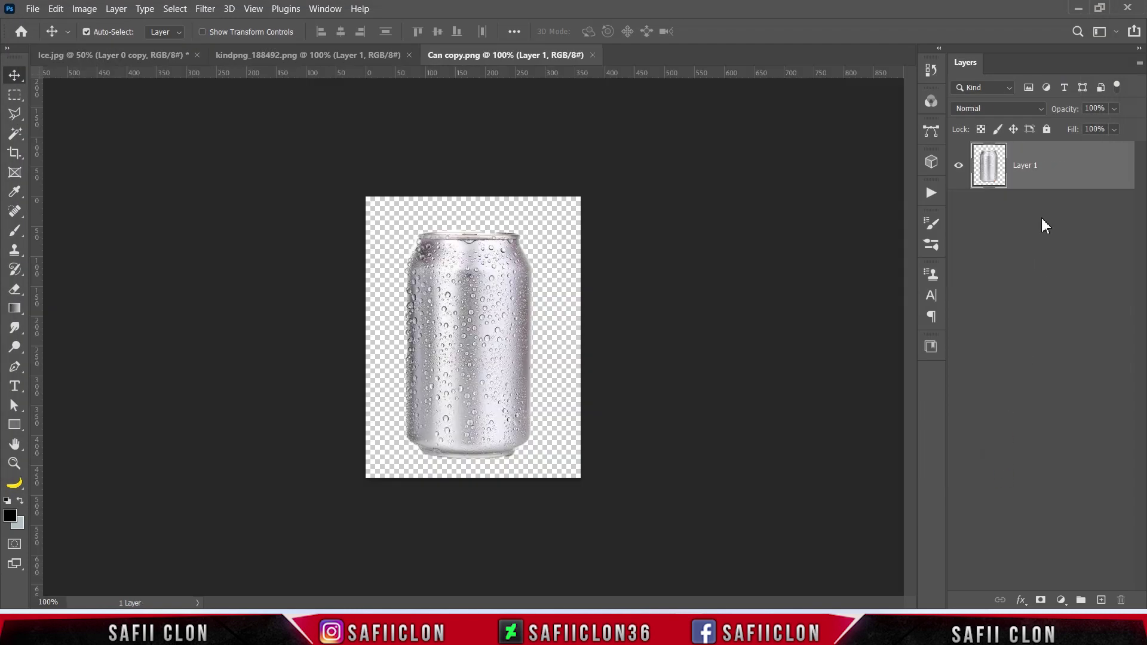
Step: Place the silver can in Ice.jpg as Layer 2, scaled over the red can, beneath Layer 0 copy
{"action": "left_click_drag", "start_coordinate": [1053, 169], "coordinate": [119, 50]}
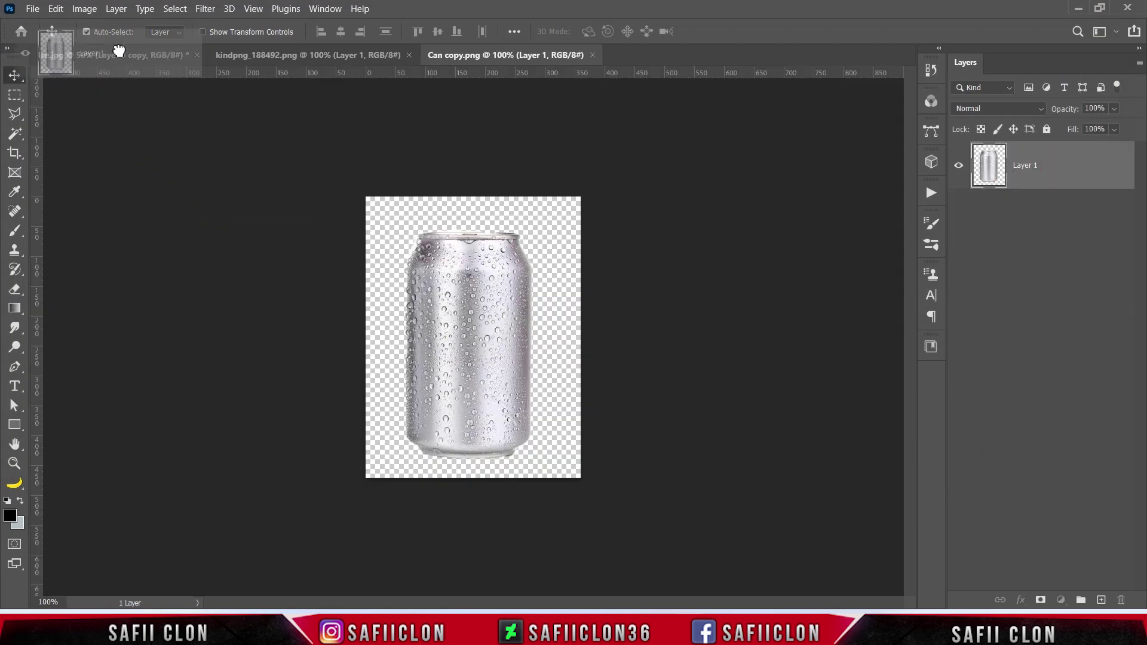
{"action": "left_click_drag", "start_coordinate": [119, 50], "coordinate": [501, 359]}
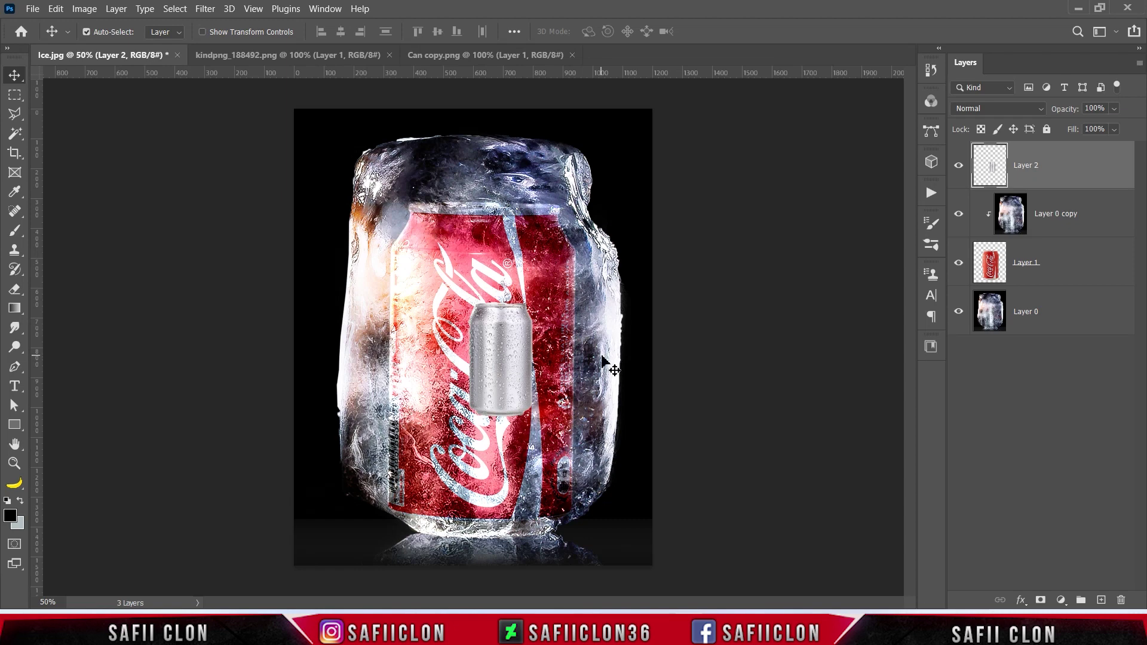
{"action": "key", "text": "ctrl+t"}
{"action": "key", "text": "ctrl+t"}
{"action": "mouse_move", "coordinate": [531, 306]}
{"action": "left_mouse_down"}
{"action": "mouse_move", "coordinate": [575, 240]}
{"action": "mouse_move", "coordinate": [575, 211]}
{"action": "mouse_move", "coordinate": [515, 308]}
{"action": "left_mouse_up"}
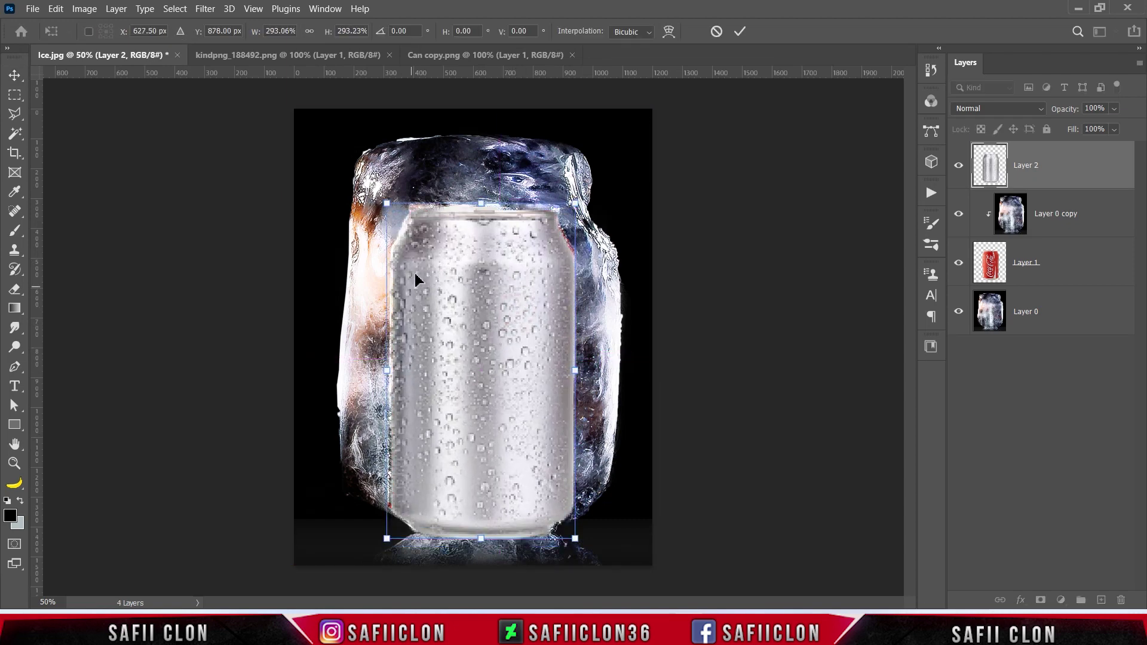
{"action": "left_click_drag", "start_coordinate": [385, 204], "coordinate": [384, 196]}
{"action": "left_click_drag", "start_coordinate": [576, 203], "coordinate": [576, 200]}
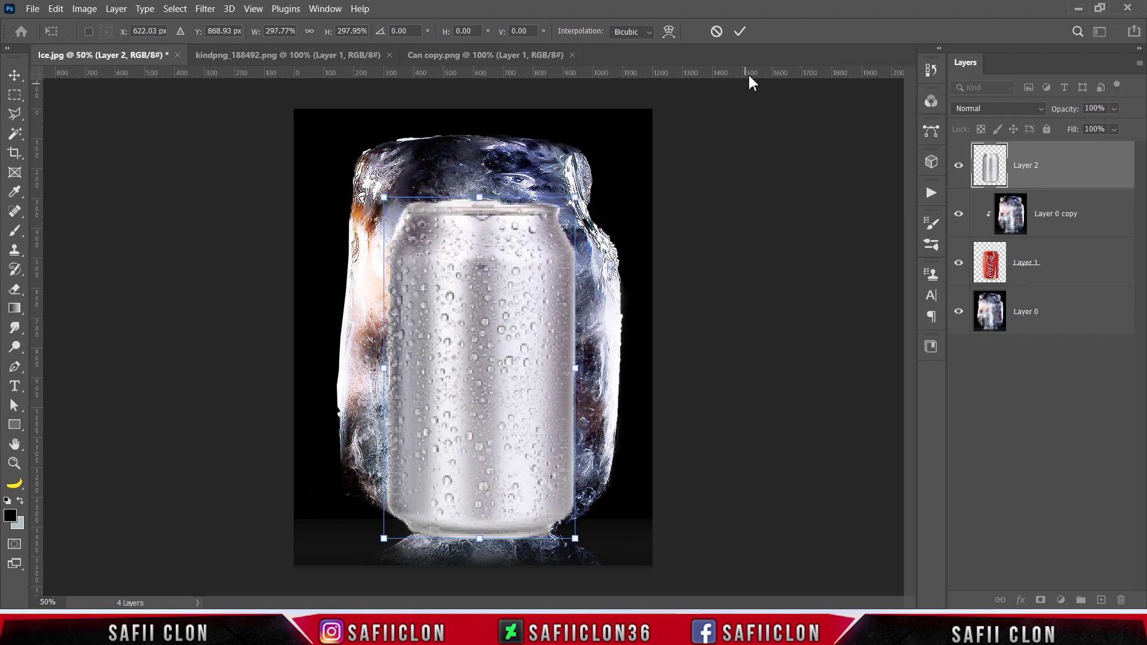
{"action": "left_click", "coordinate": [739, 31]}
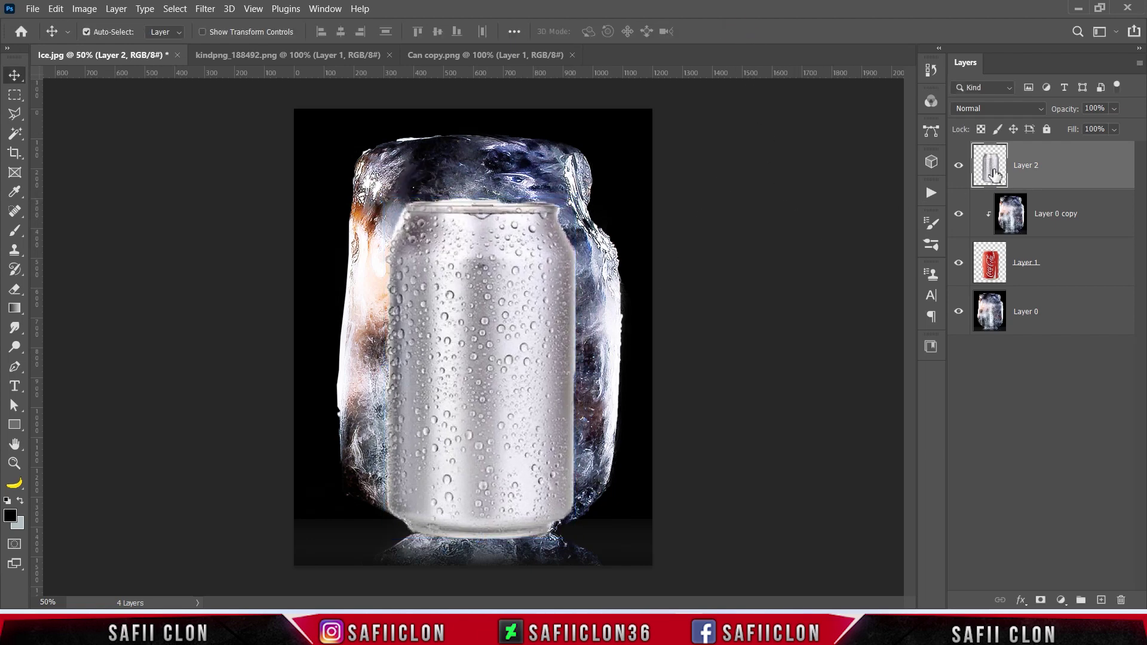
{"action": "left_click_drag", "start_coordinate": [1052, 166], "coordinate": [1052, 236]}
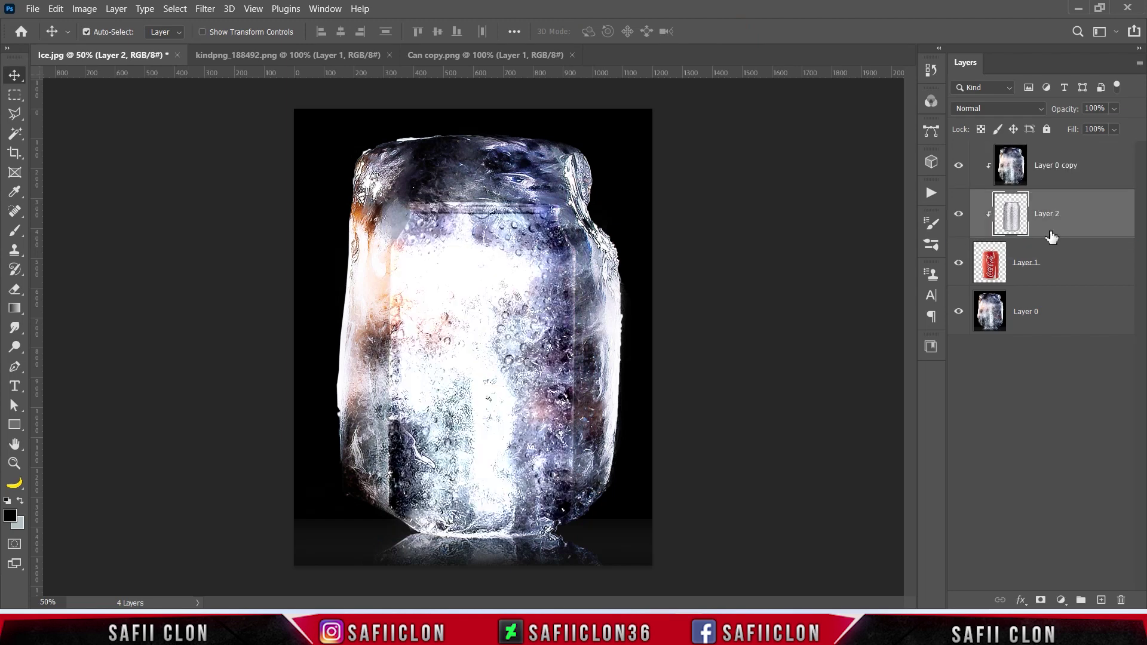
Step: Clip the silver can Layer 2 and blend it in Soft Light
{"action": "left_click", "coordinate": [959, 214]}
{"action": "left_click", "coordinate": [1005, 112]}
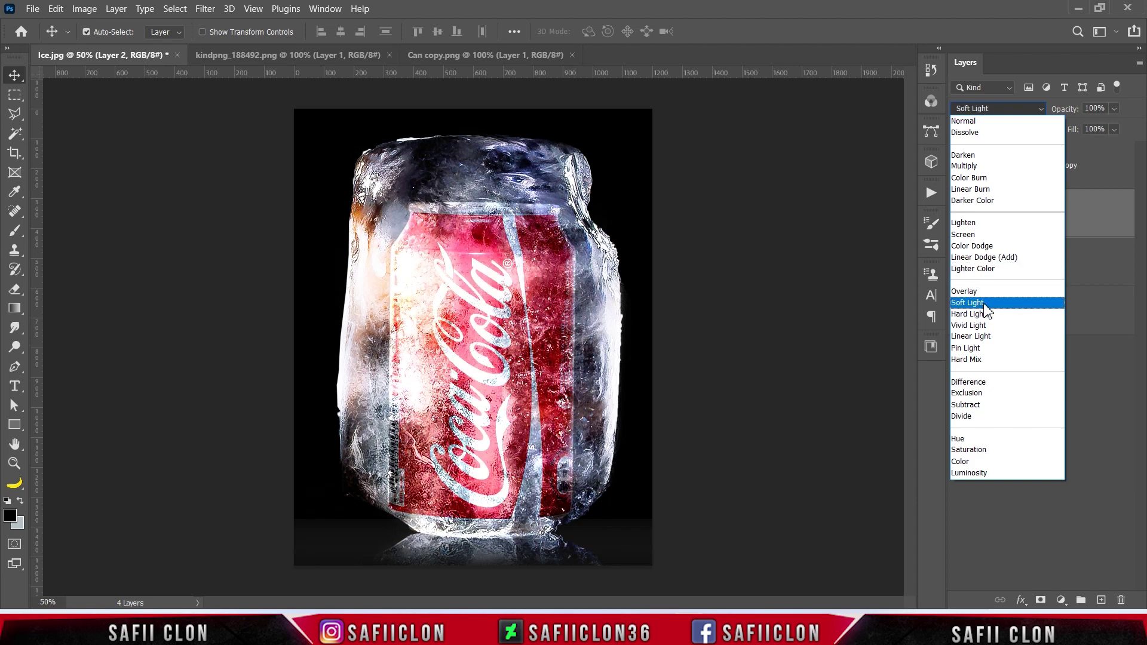
{"action": "left_click", "coordinate": [985, 305]}
{"action": "left_click", "coordinate": [960, 218]}
{"action": "left_click", "coordinate": [959, 215]}
{"action": "left_click", "coordinate": [959, 215]}
Step: Inspect the blended can up close and select the Layer 0 copy ice layer
{"action": "key", "text": "ctrl+plus"}
{"action": "key", "text": "ctrl+plus"}
{"action": "key", "text": "ctrl+minus"}
{"action": "key", "text": "ctrl+minus"}
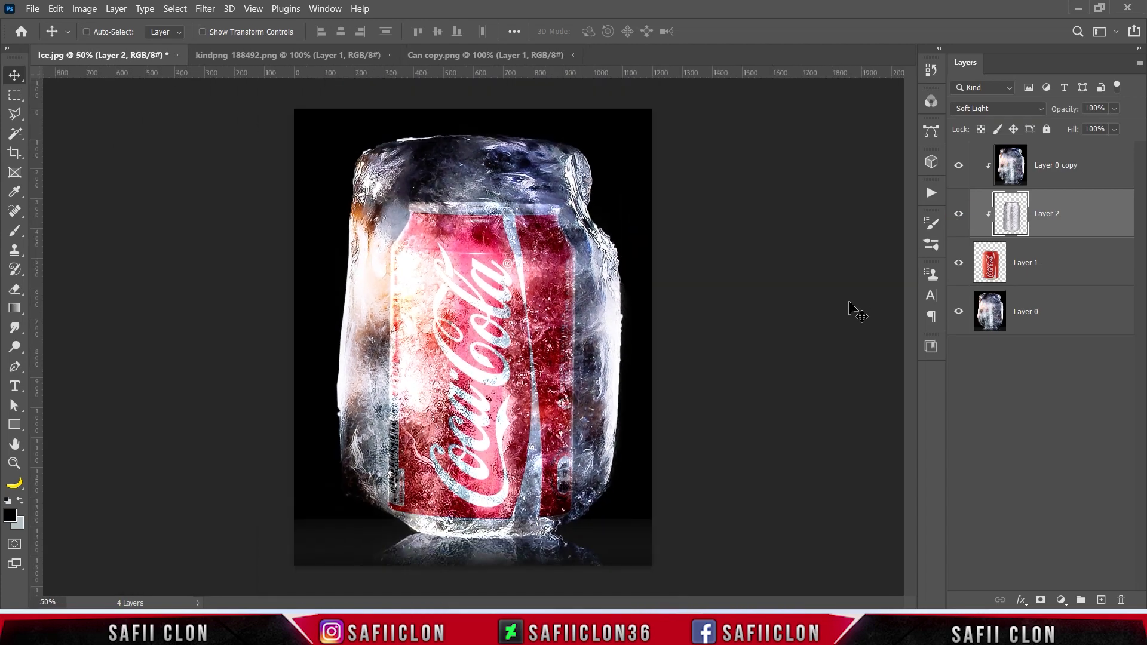
{"action": "left_click", "coordinate": [1094, 167]}
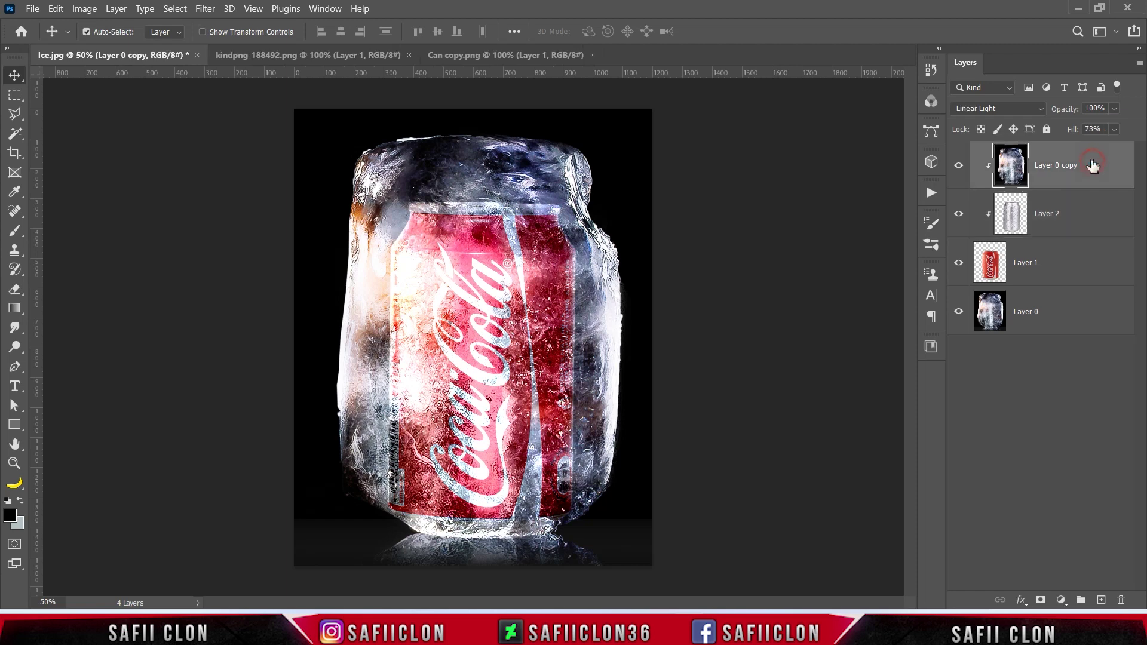
{"action": "left_click", "coordinate": [1060, 600]}
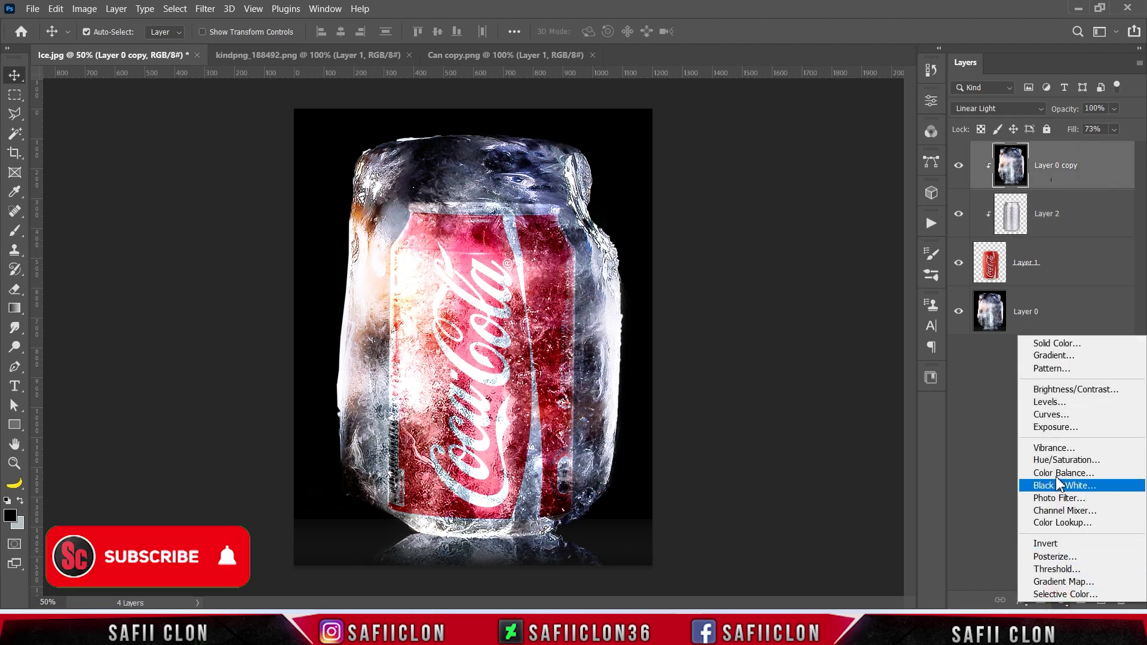
Step: Add a clipped Levels layer with midtones 0.74 and output black 20
{"action": "left_click", "coordinate": [1052, 396]}
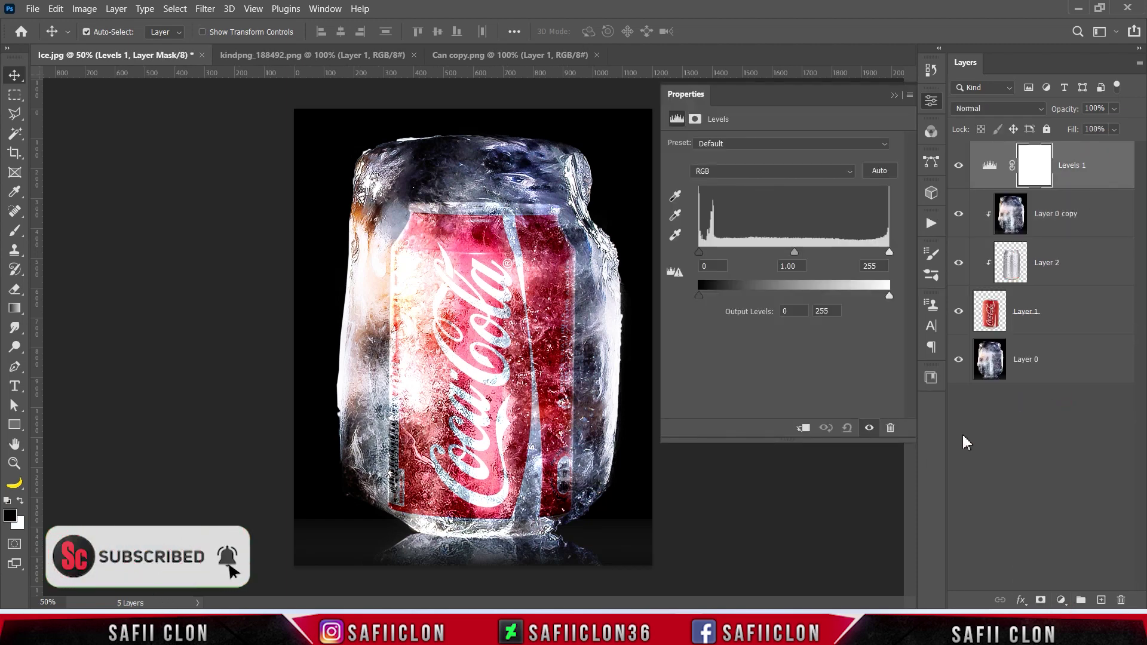
{"action": "left_click", "coordinate": [802, 429]}
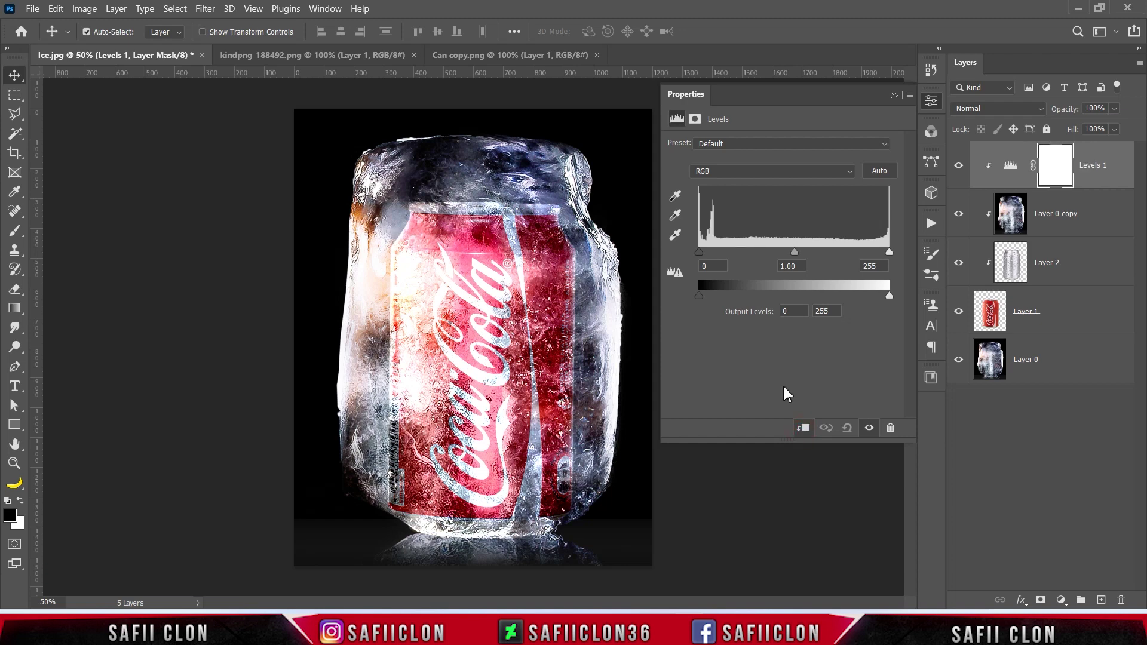
{"action": "mouse_move", "coordinate": [795, 257]}
{"action": "left_mouse_down"}
{"action": "mouse_move", "coordinate": [821, 257]}
{"action": "mouse_move", "coordinate": [810, 258]}
{"action": "left_mouse_up"}
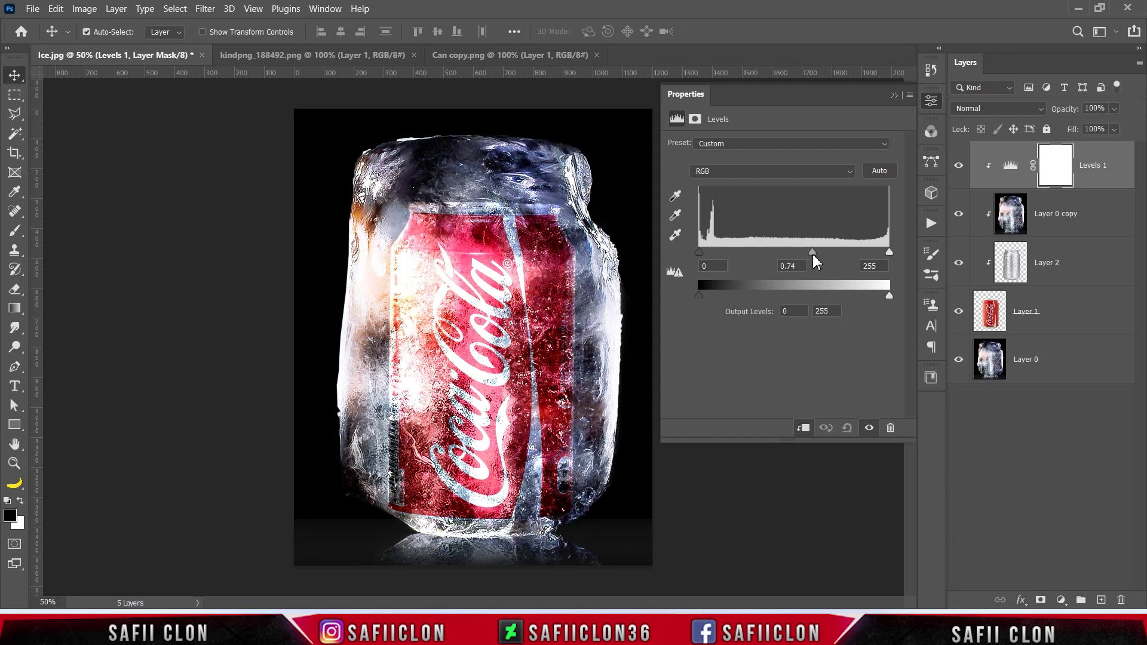
{"action": "mouse_move", "coordinate": [705, 303]}
{"action": "left_mouse_down"}
{"action": "mouse_move", "coordinate": [741, 300]}
{"action": "mouse_move", "coordinate": [722, 299]}
{"action": "left_mouse_up"}
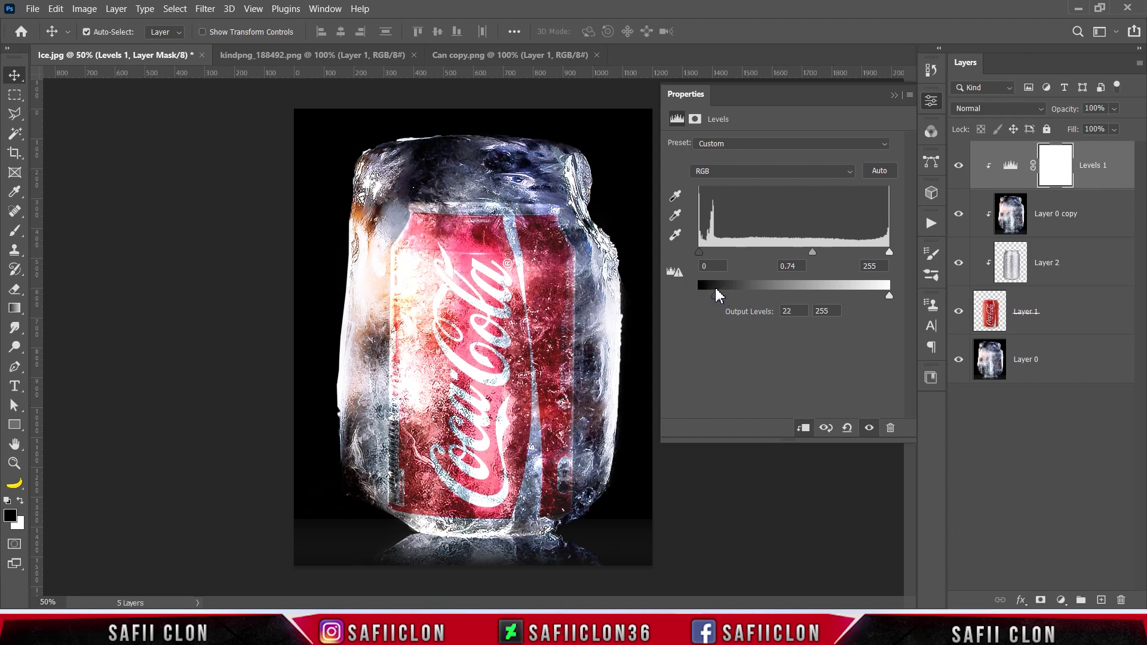
{"action": "left_click", "coordinate": [894, 95]}
{"action": "left_click", "coordinate": [959, 166]}
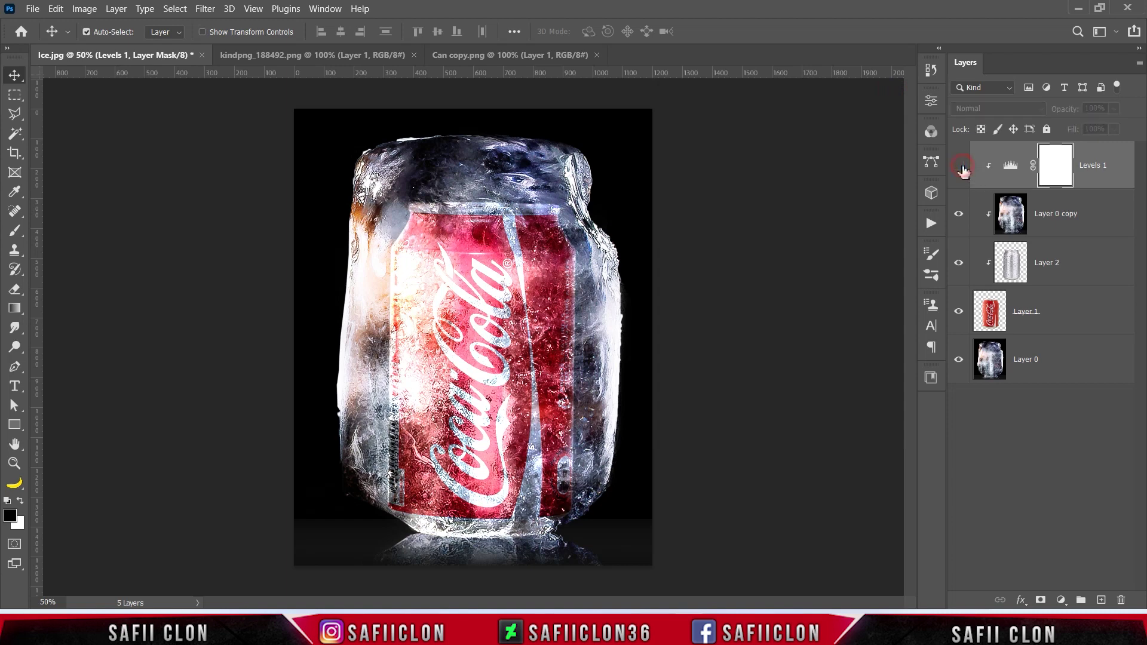
{"action": "left_click", "coordinate": [962, 169]}
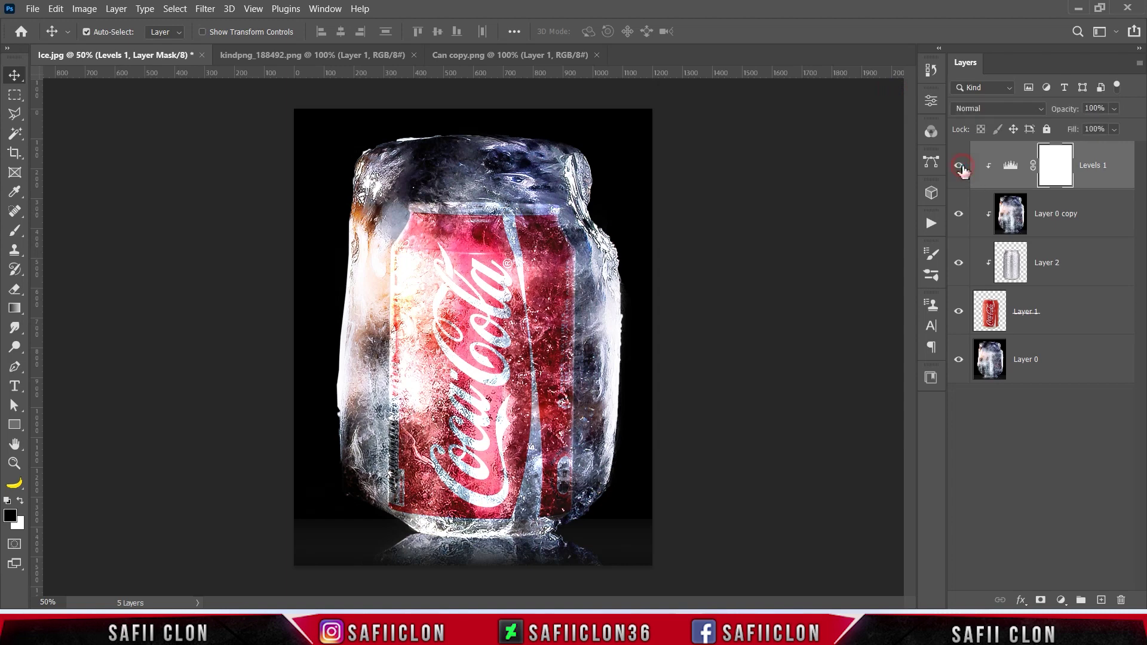
{"action": "left_click", "coordinate": [1061, 600]}
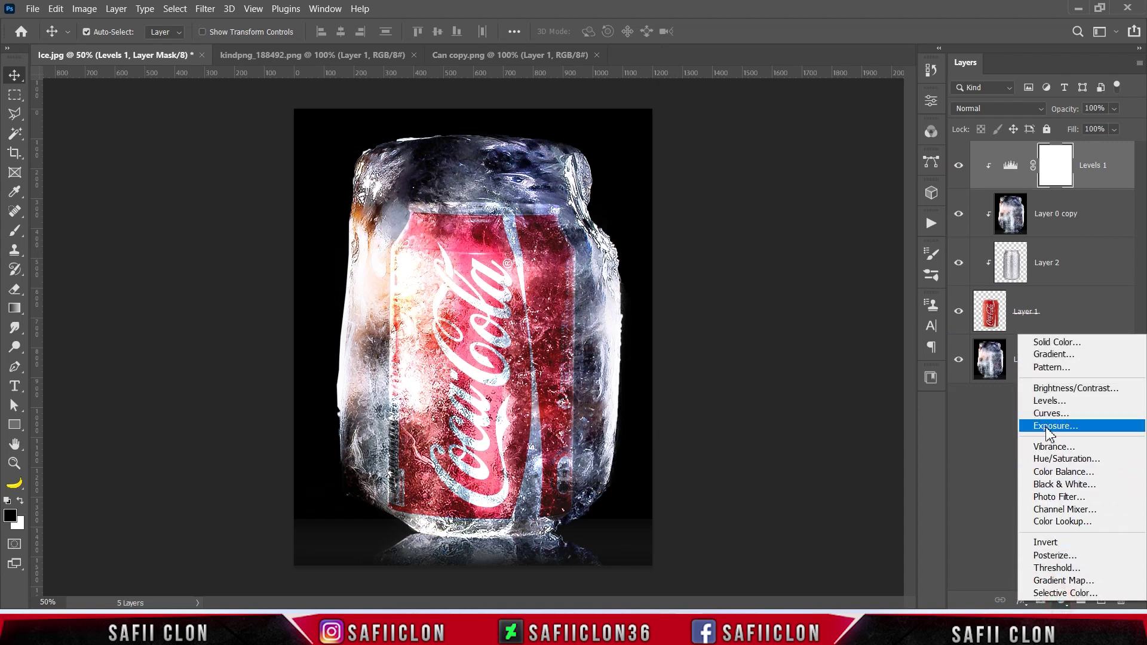
Step: Add an Exposure layer with offset +0.0067 and gamma 1.03
{"action": "left_click", "coordinate": [1053, 425]}
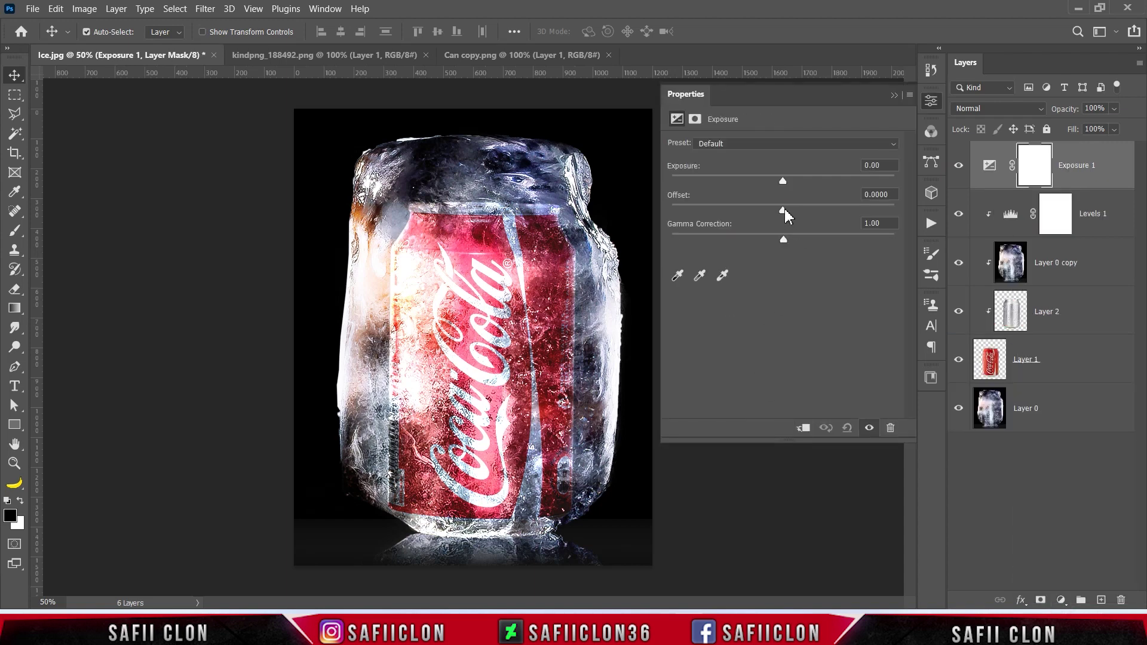
{"action": "left_click_drag", "start_coordinate": [785, 211], "coordinate": [786, 211]}
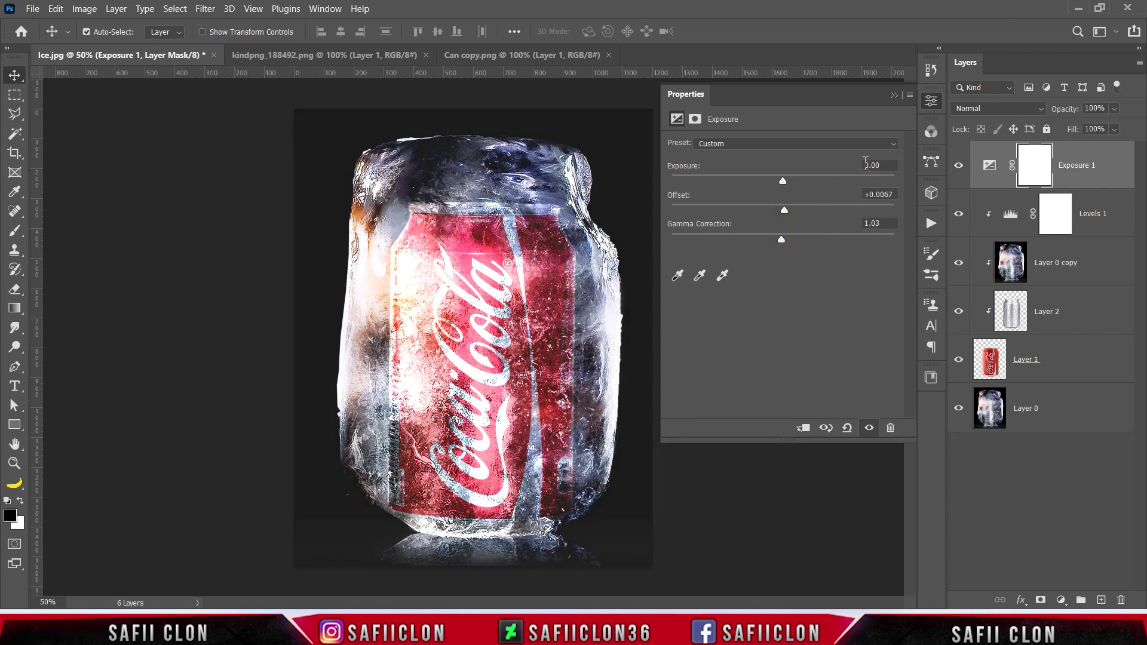
{"action": "left_click", "coordinate": [893, 96]}
{"action": "left_click", "coordinate": [959, 167]}
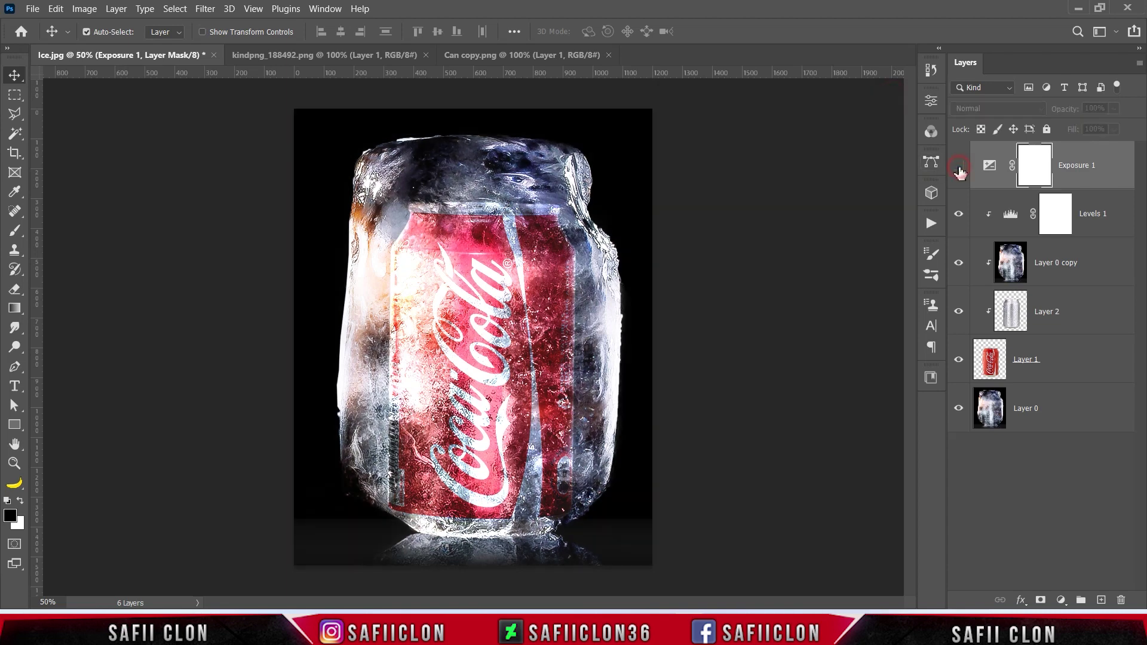
{"action": "left_click", "coordinate": [960, 169]}
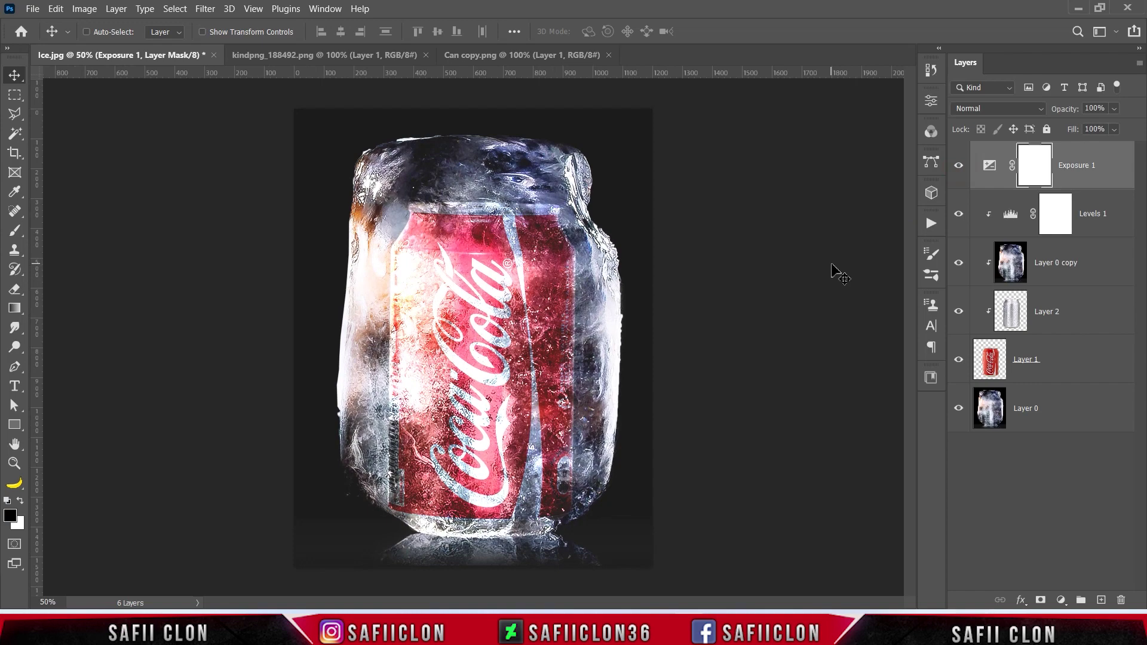
{"action": "key", "text": "ctrl+plus"}
{"action": "key", "text": "ctrl+plus"}
{"action": "key", "text": "ctrl+minus"}
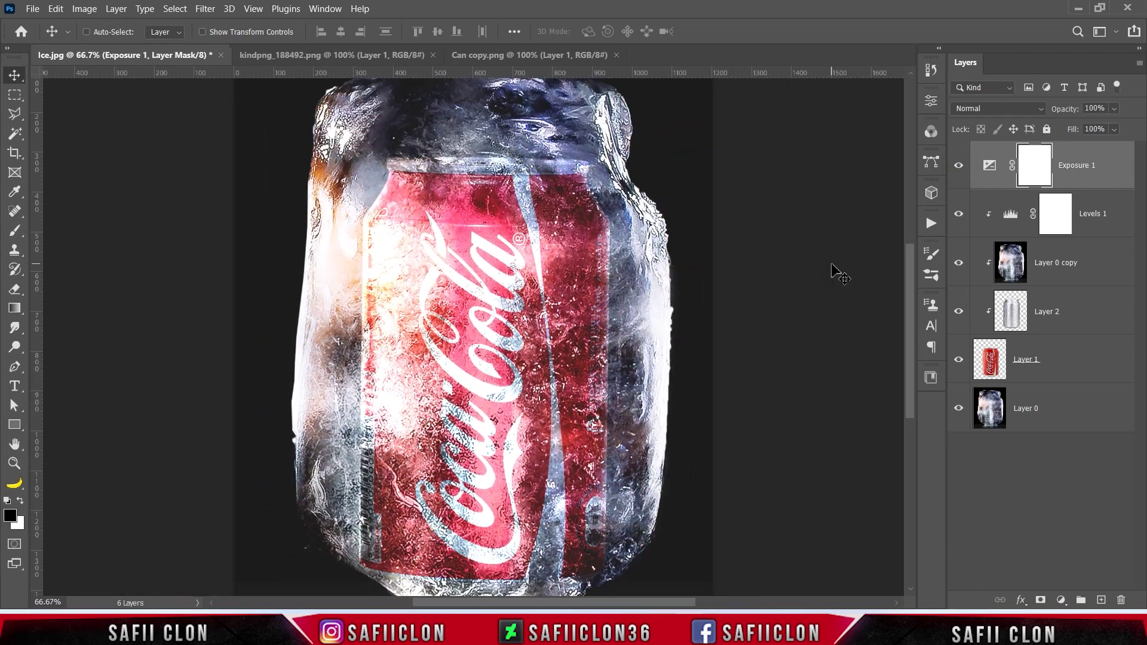
{"action": "key", "text": "ctrl+minus"}
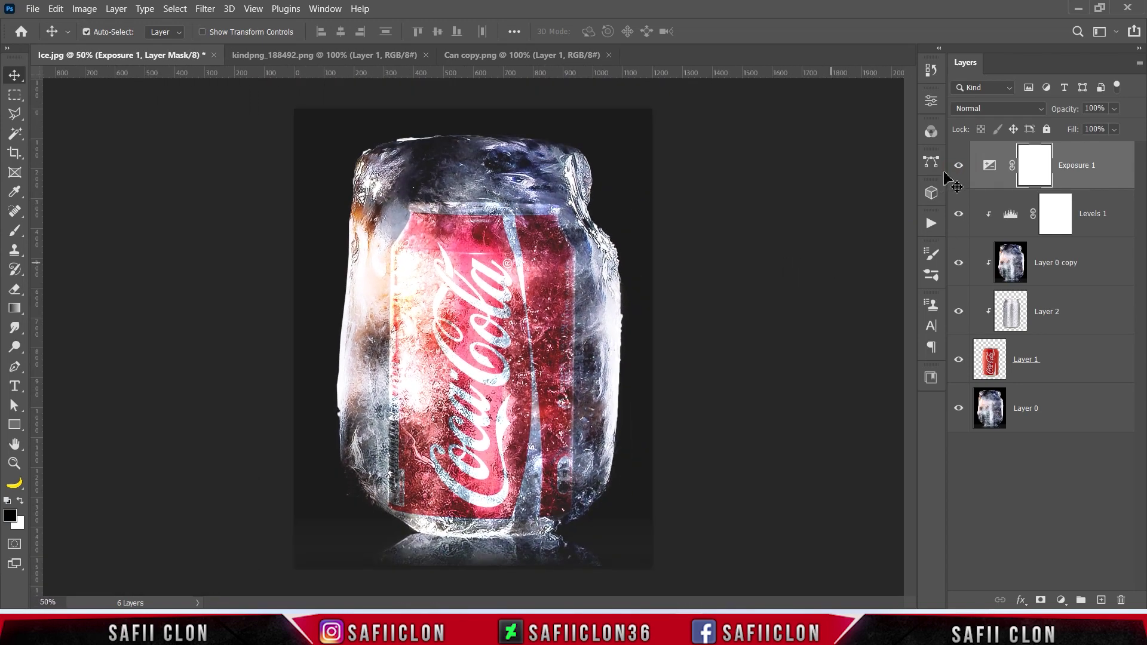
{"action": "left_click", "coordinate": [958, 167]}
{"action": "left_click", "coordinate": [958, 224]}
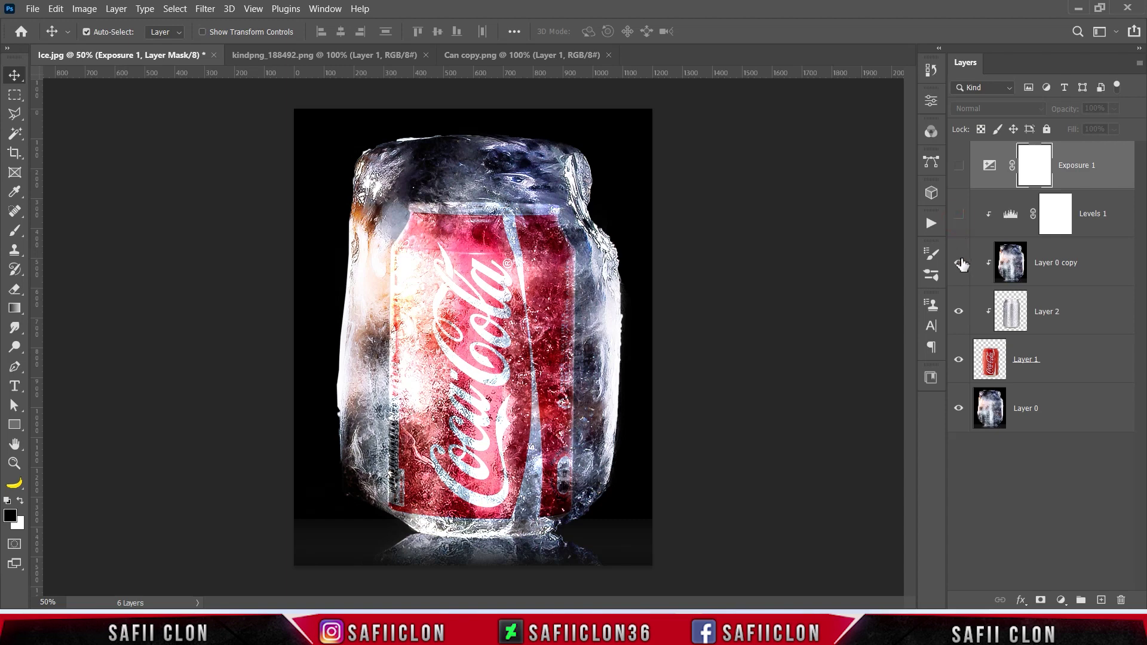
{"action": "left_click", "coordinate": [959, 263]}
{"action": "left_click", "coordinate": [962, 309]}
{"action": "left_click", "coordinate": [958, 360]}
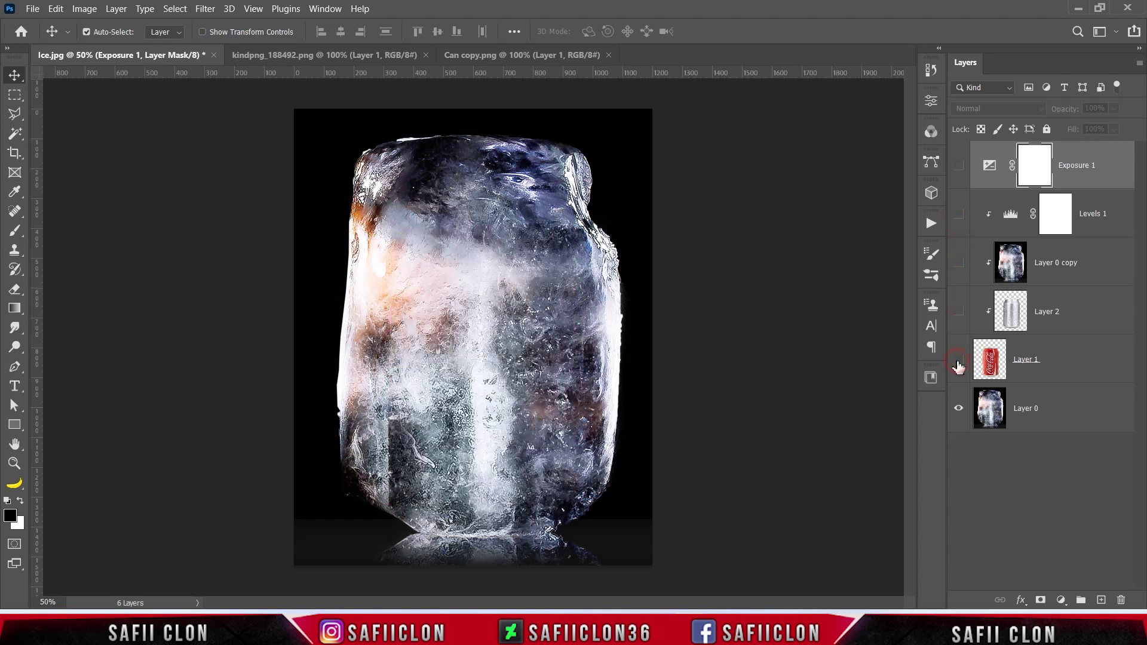
{"action": "left_click", "coordinate": [958, 311]}
{"action": "left_click", "coordinate": [959, 263]}
{"action": "left_click", "coordinate": [958, 214]}
{"action": "left_click", "coordinate": [959, 166]}
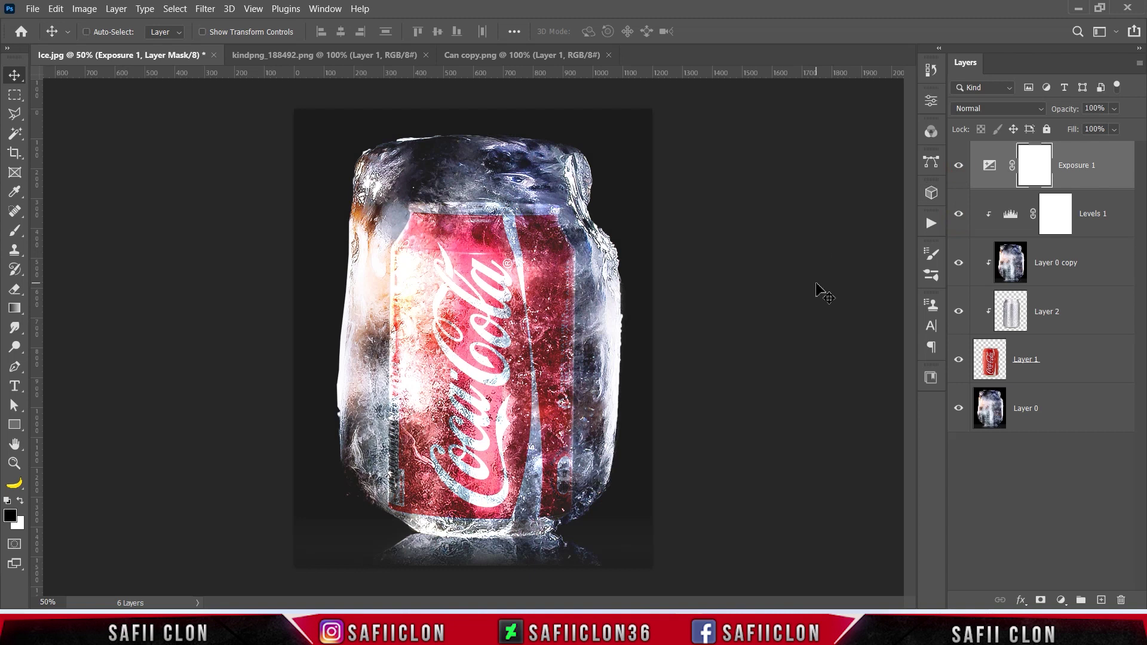
{"action": "key", "text": "ctrl+minus"}
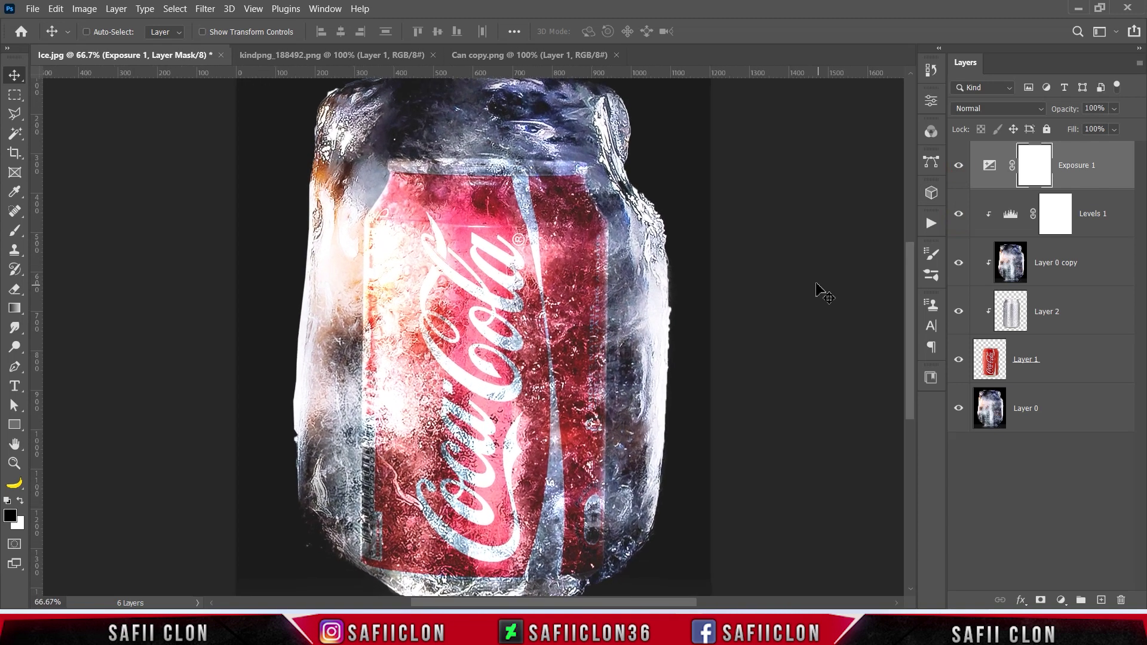